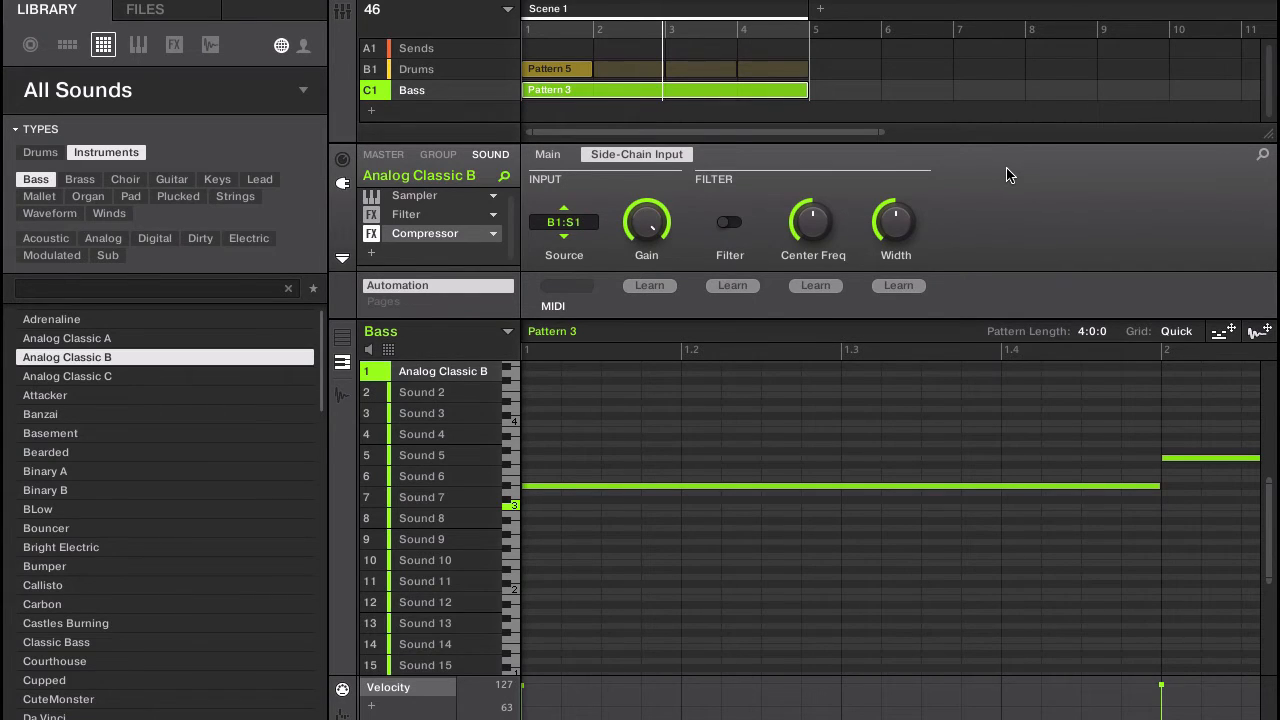
- Audition the Drums group with the Bass group muted and unmuted to compare the kick with and without the bass
{"action": "left_click", "coordinate": [372, 90]}
{"action": "left_click", "coordinate": [455, 72]}
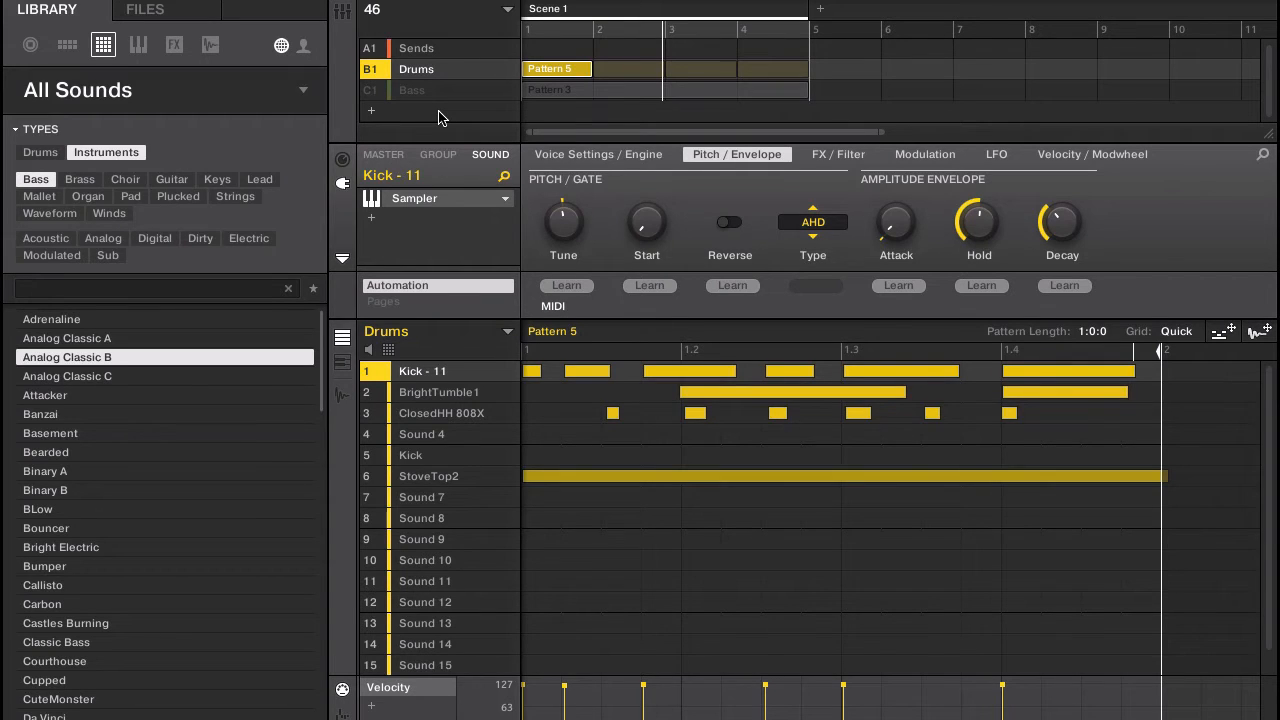
{"action": "key", "text": "XF86AudioRaiseVolume"}
{"action": "left_click", "coordinate": [368, 95]}
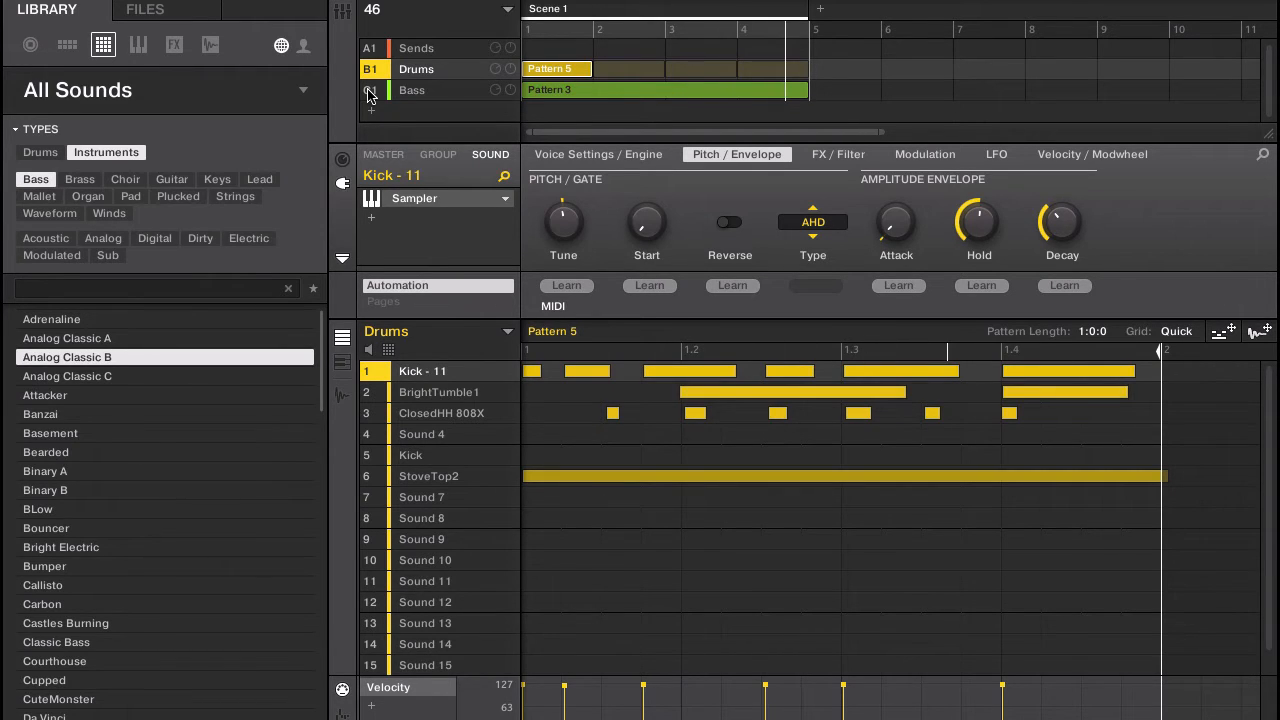
{"action": "left_click", "coordinate": [369, 91]}
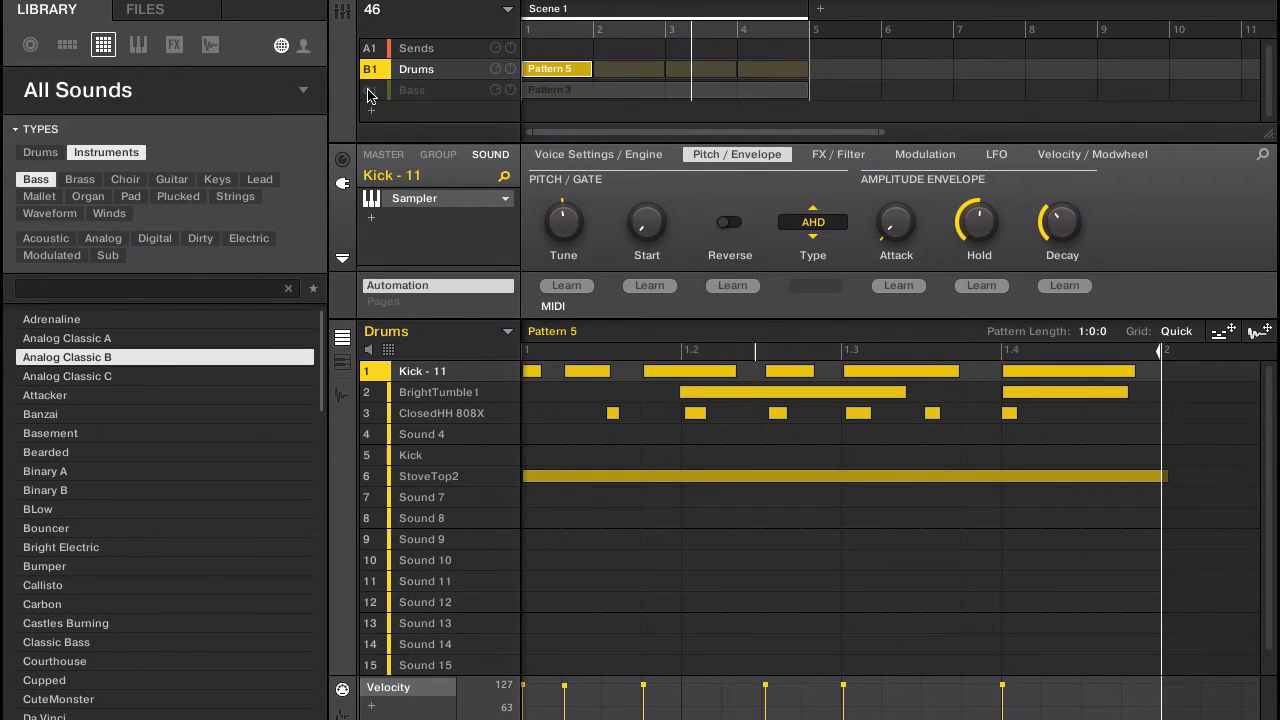
{"action": "key", "text": "XF86AudioRaiseVolume"}
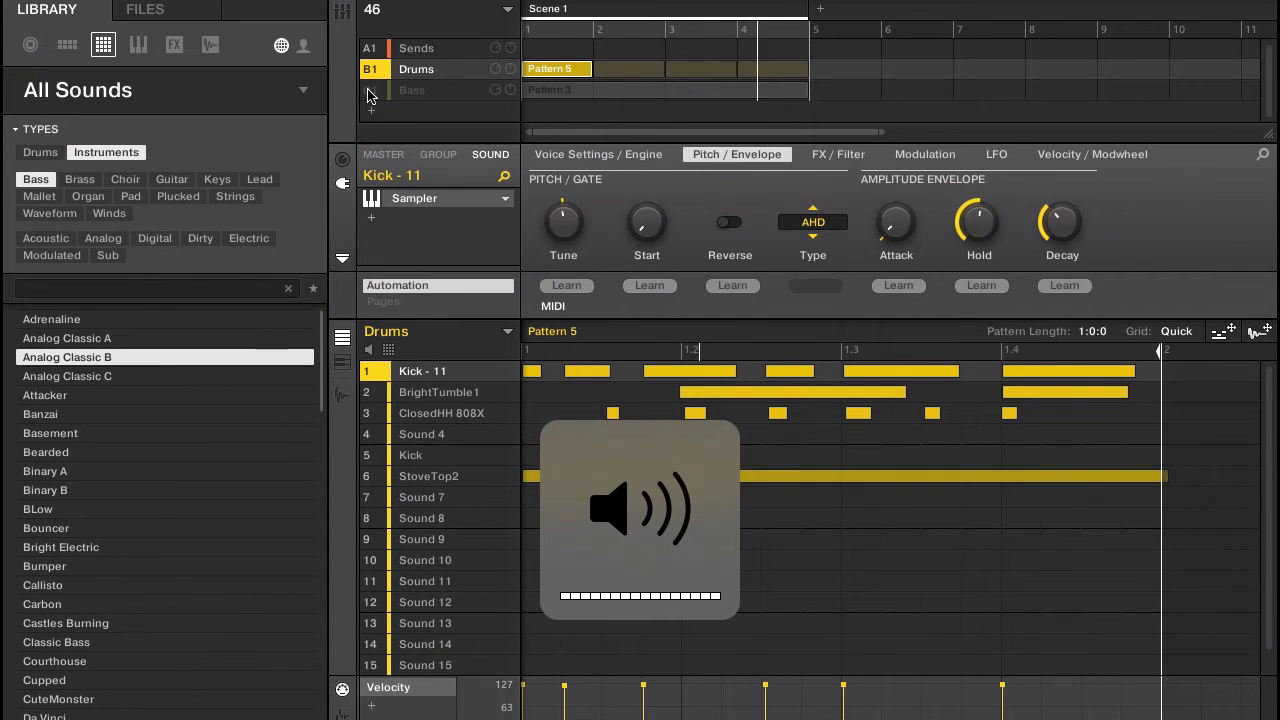
{"action": "left_click", "coordinate": [368, 94]}
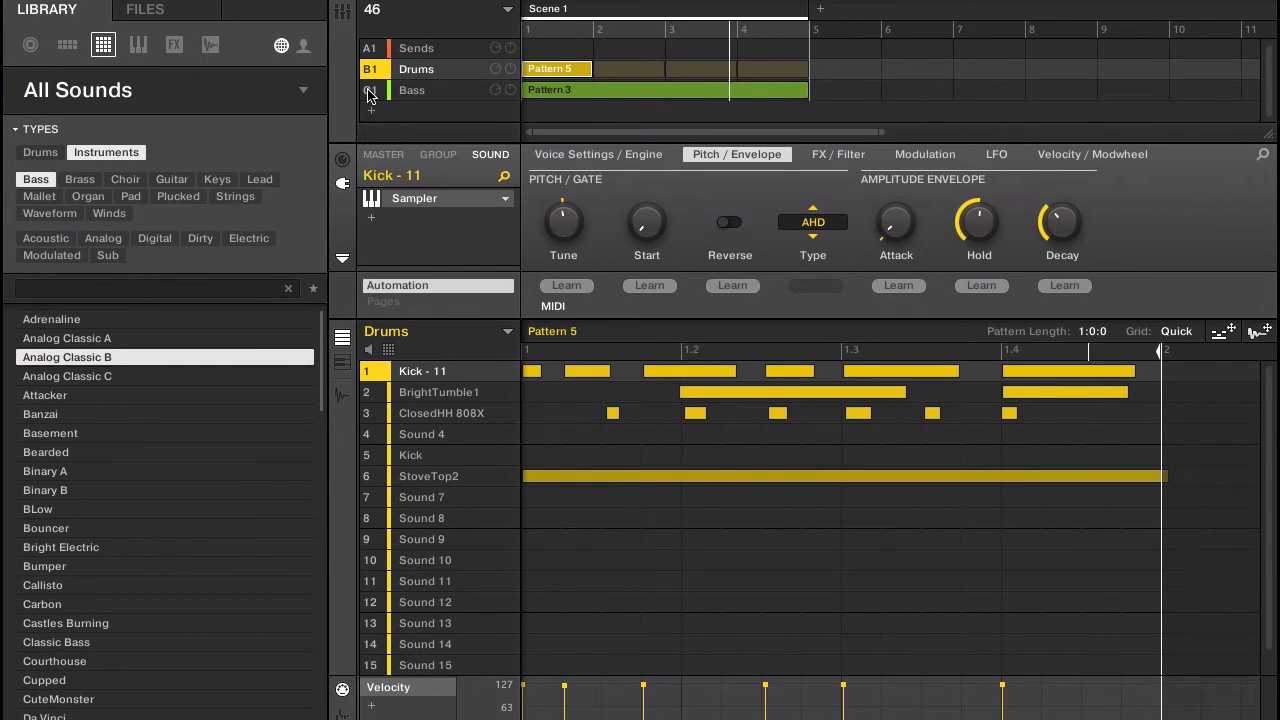
- Remove the Compressor from the Bass group's Analog Classic B sound
{"action": "left_click", "coordinate": [369, 90]}
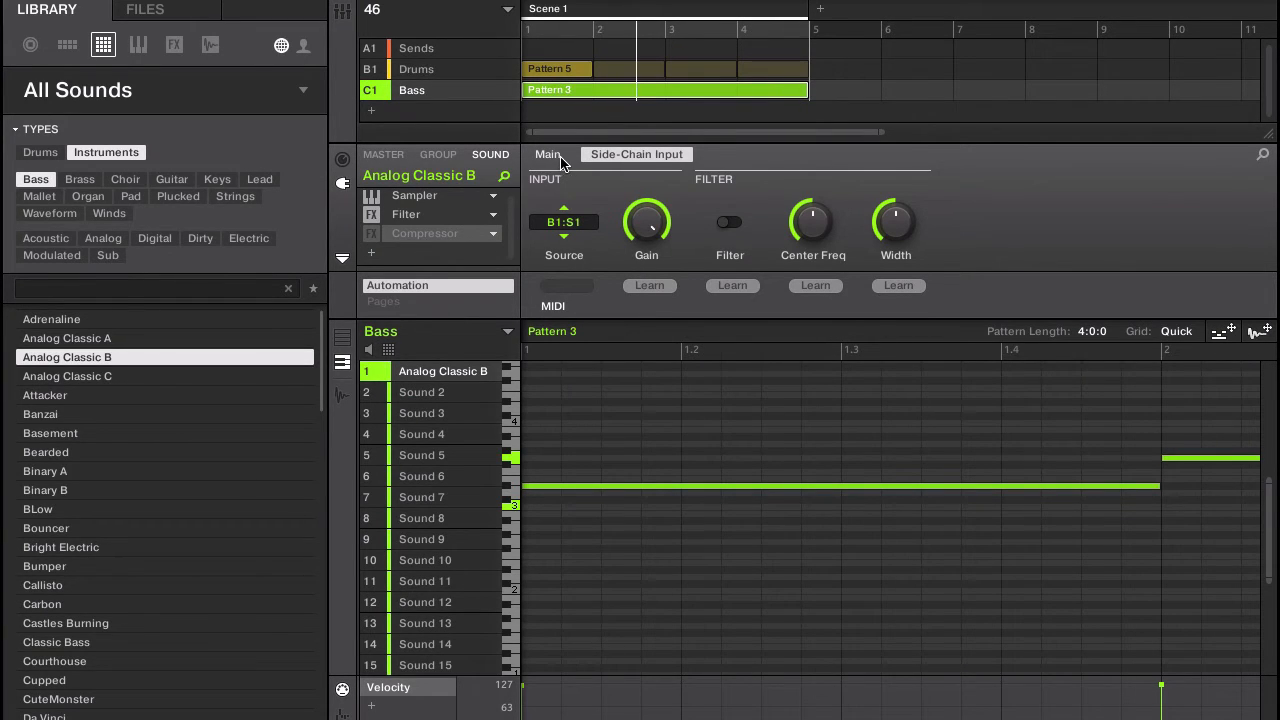
{"action": "left_click", "coordinate": [493, 233]}
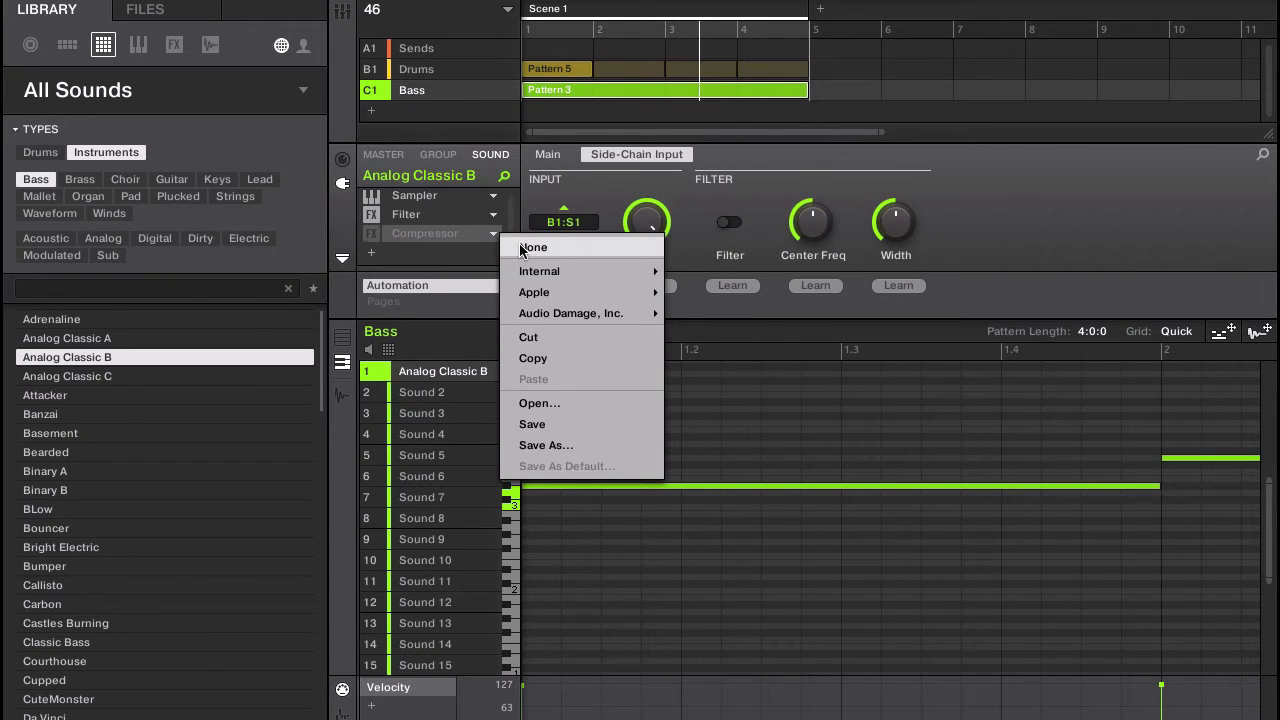
{"action": "left_click", "coordinate": [522, 248]}
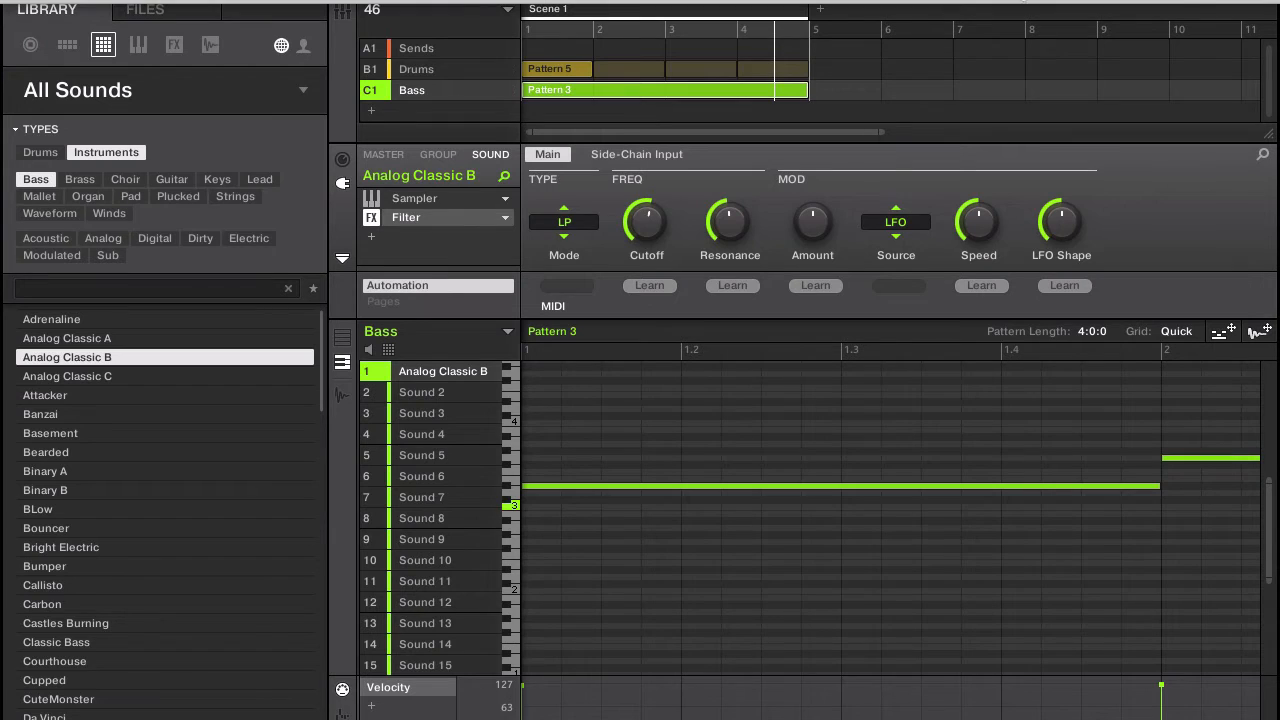
{"action": "left_click", "coordinate": [980, 1]}
{"action": "left_click", "coordinate": [826, 158]}
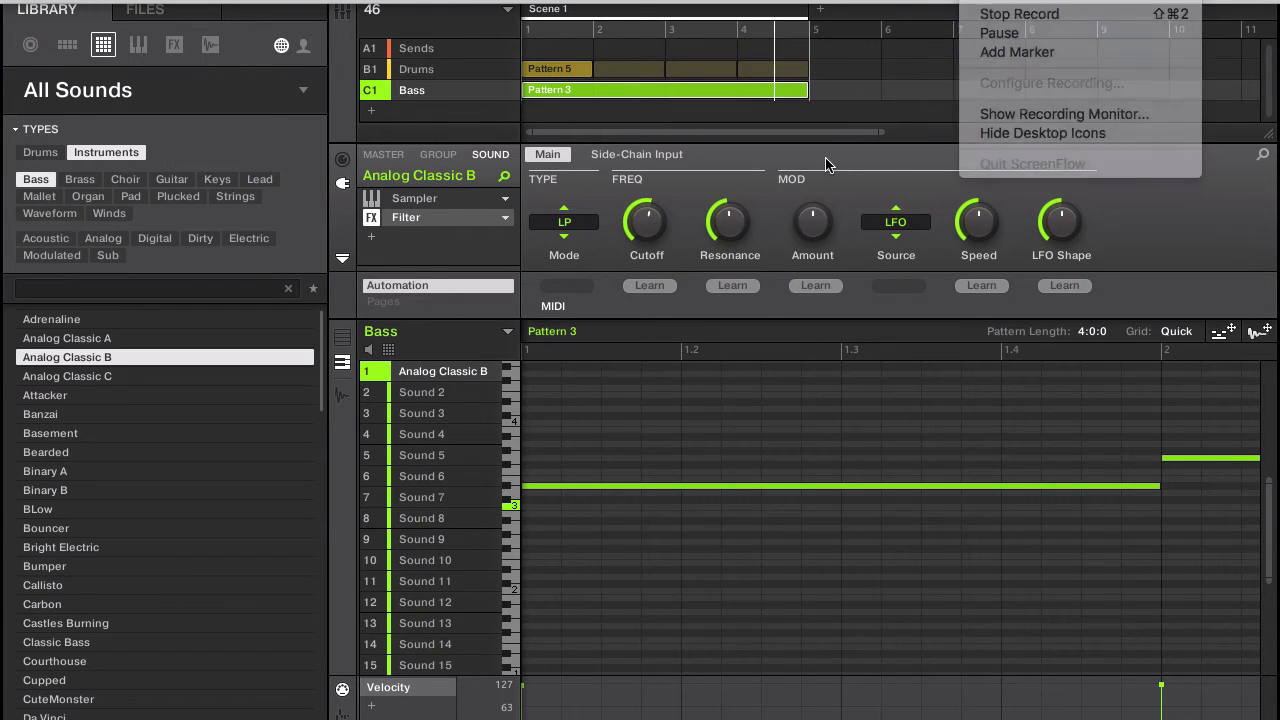
- Listen to the mix with the Bass group muted and unmuted, and inspect the master channel's effects
{"action": "left_click", "coordinate": [372, 95]}
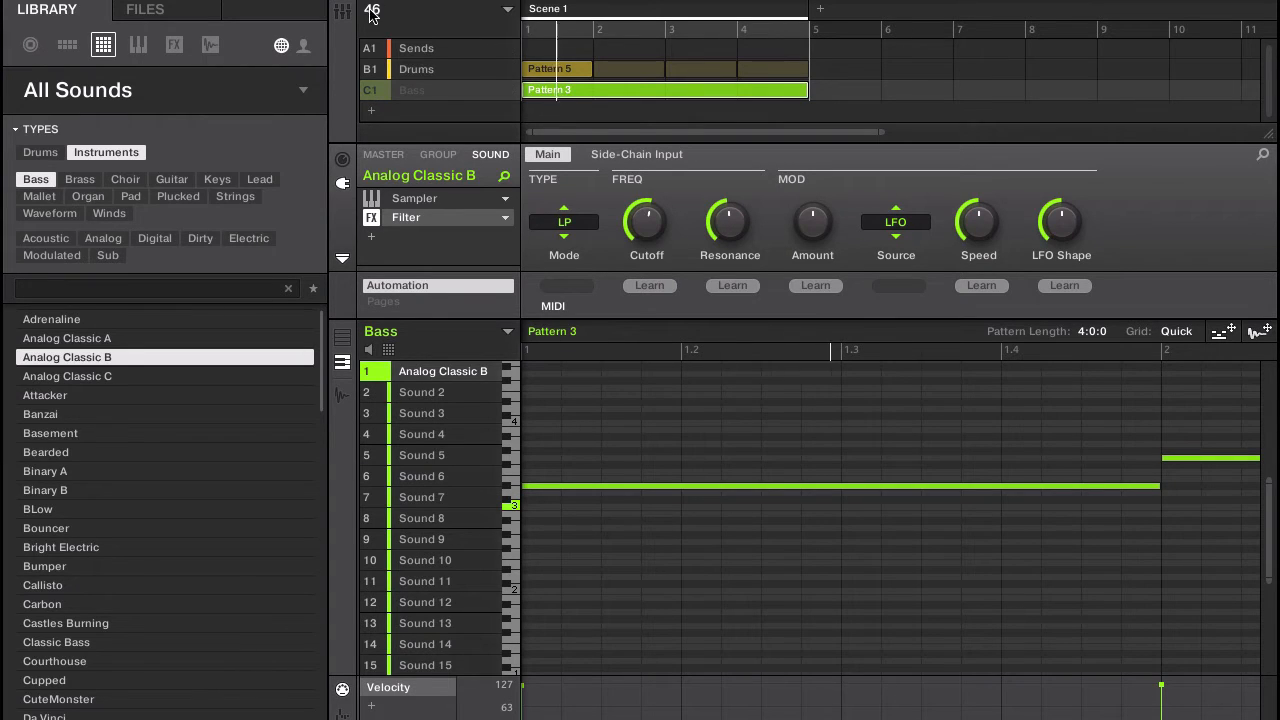
{"action": "left_click", "coordinate": [368, 95]}
{"action": "left_click", "coordinate": [439, 157]}
{"action": "left_click", "coordinate": [383, 155]}
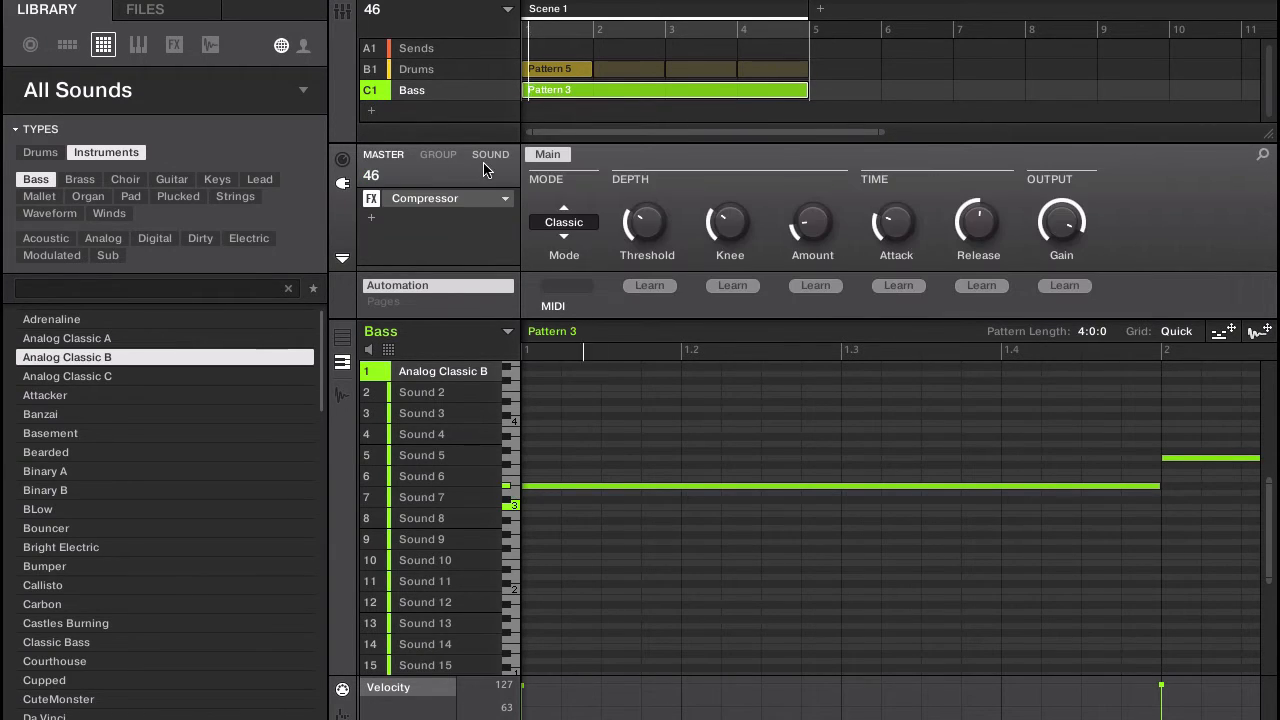
{"action": "left_click", "coordinate": [490, 155]}
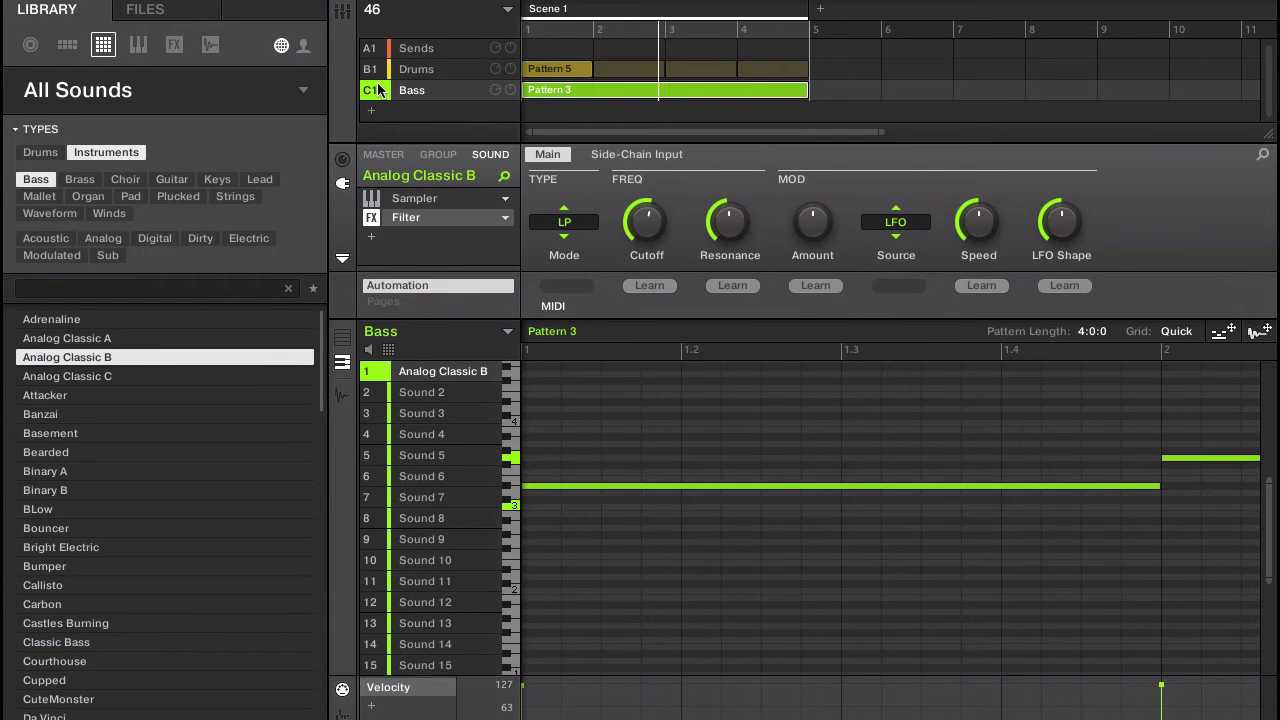
{"action": "key", "text": "space"}
- Add an internal Compressor after the Filter on Analog Classic B and set its side-chain source to B1:S1 - Drums: Kick - 11
{"action": "left_click", "coordinate": [374, 238]}
{"action": "mouse_move", "coordinate": [432, 269]}
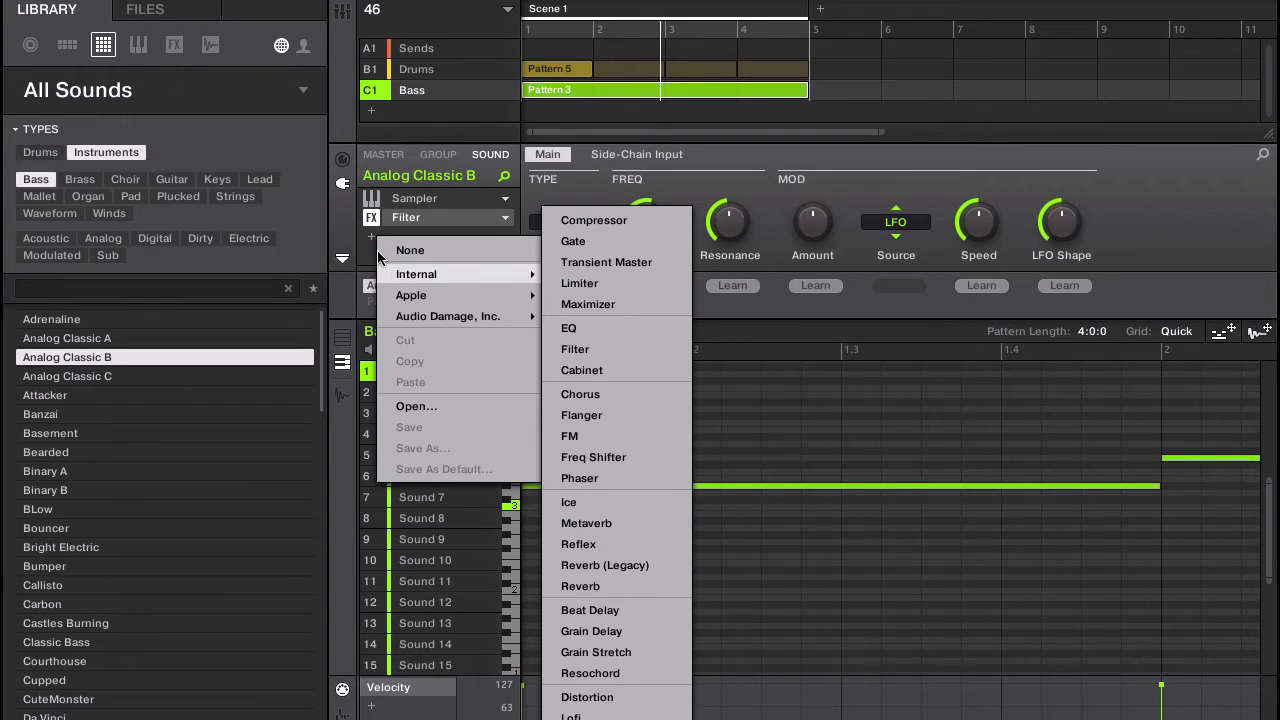
{"action": "left_click", "coordinate": [612, 224]}
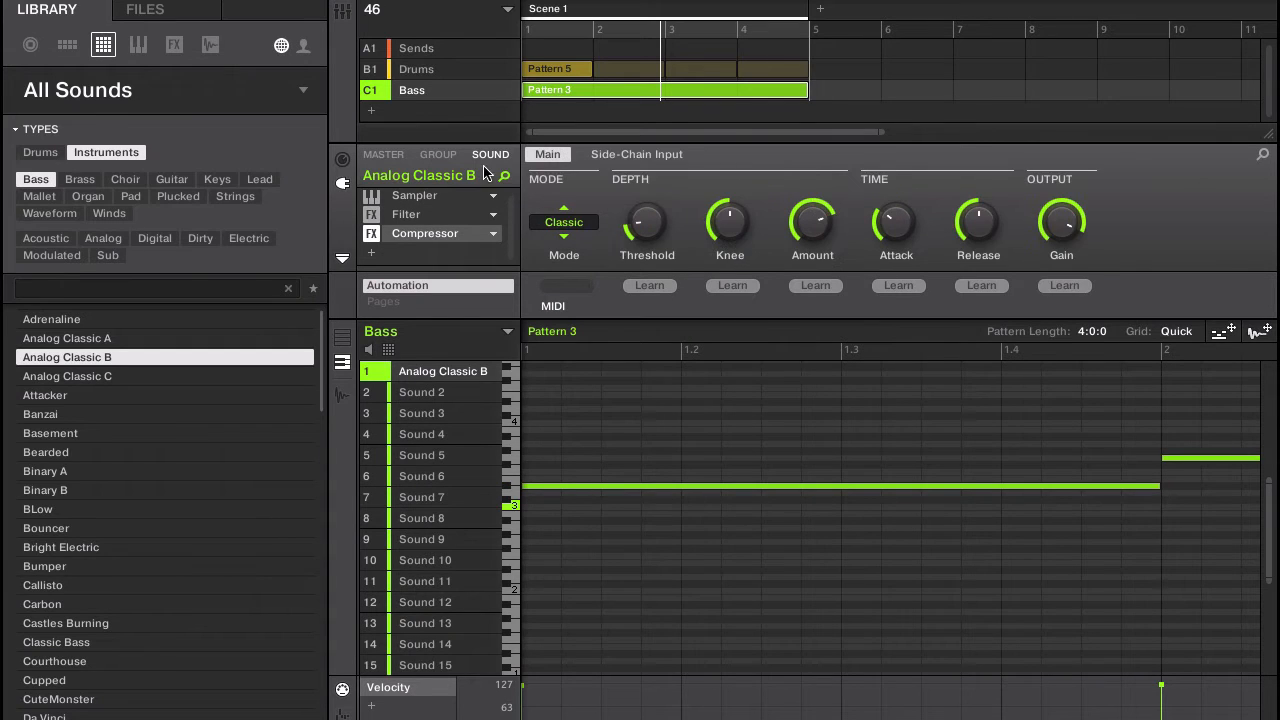
{"action": "left_click", "coordinate": [638, 161]}
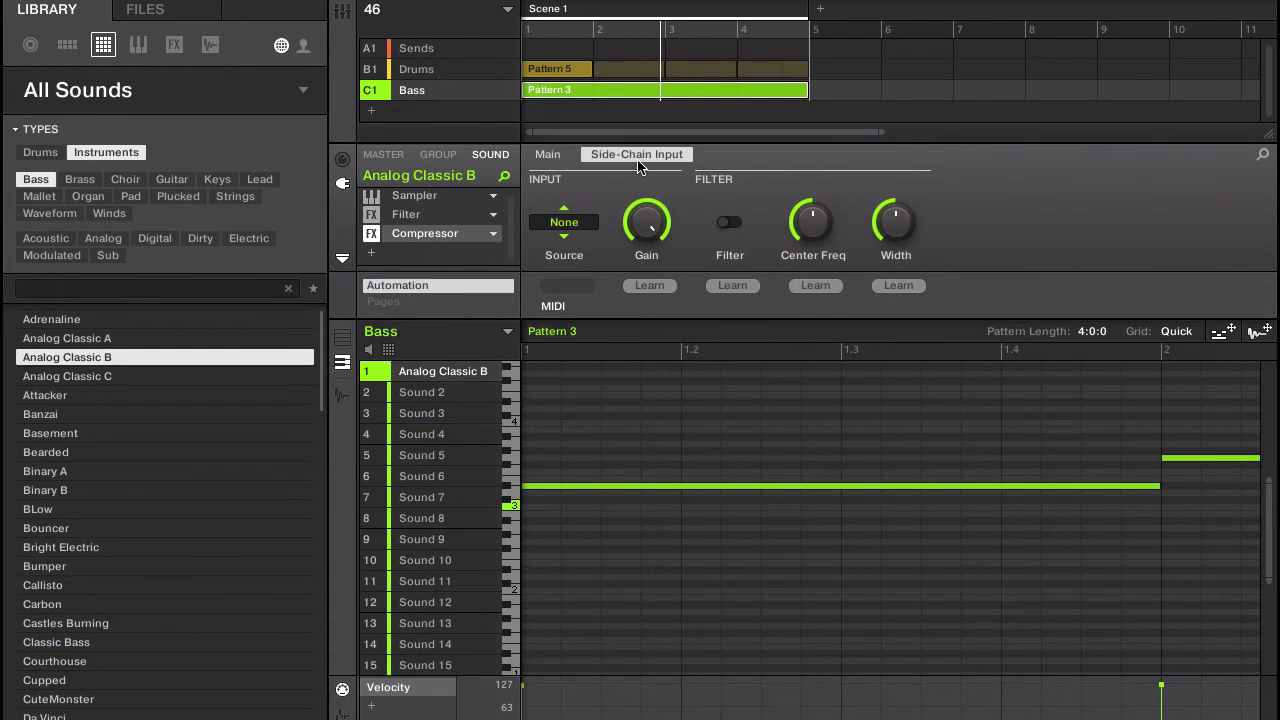
{"action": "left_click", "coordinate": [586, 224]}
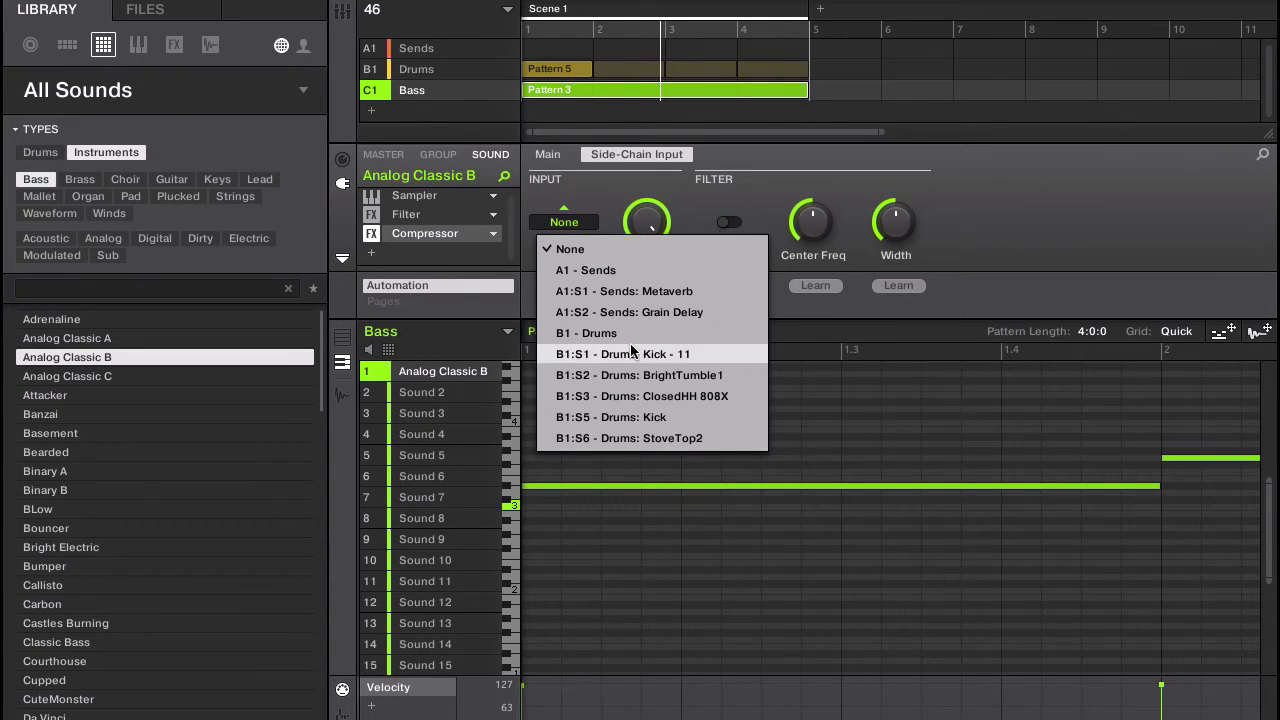
{"action": "left_click", "coordinate": [628, 355]}
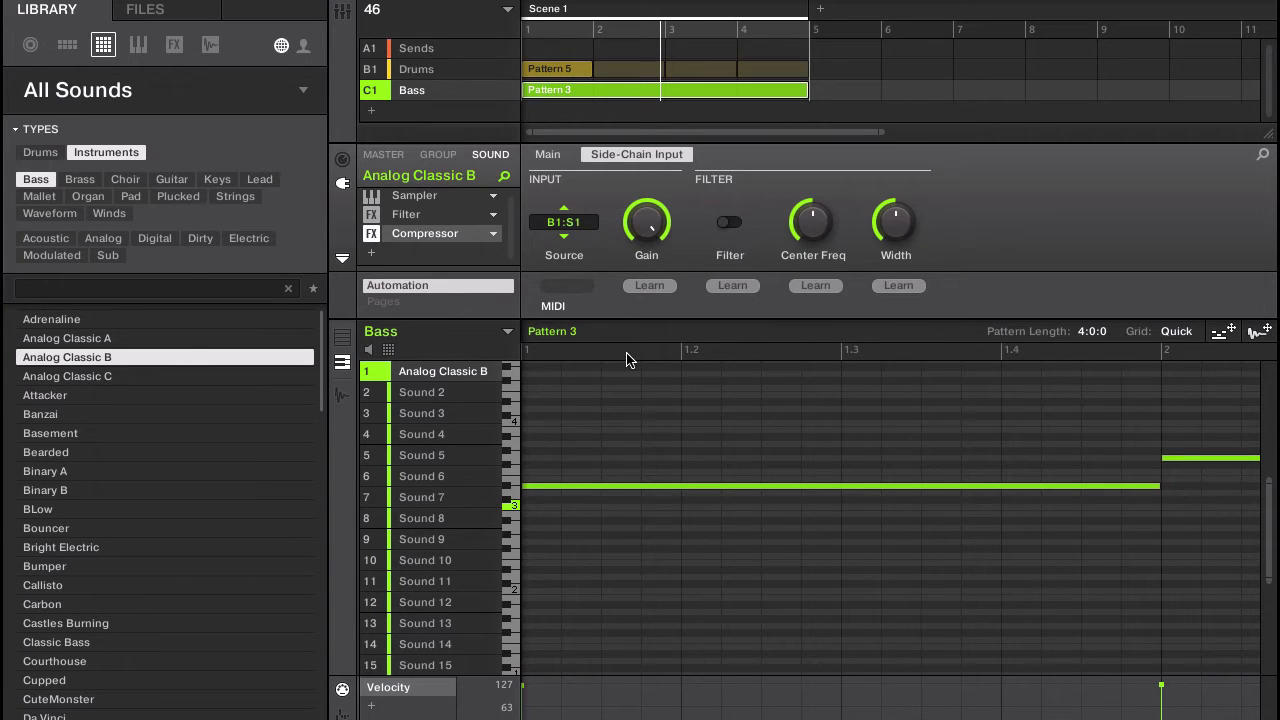
- Compare the bass with the Compressor bypassed and active, and try a side-chain input gain of 0.90
{"action": "left_click", "coordinate": [370, 236]}
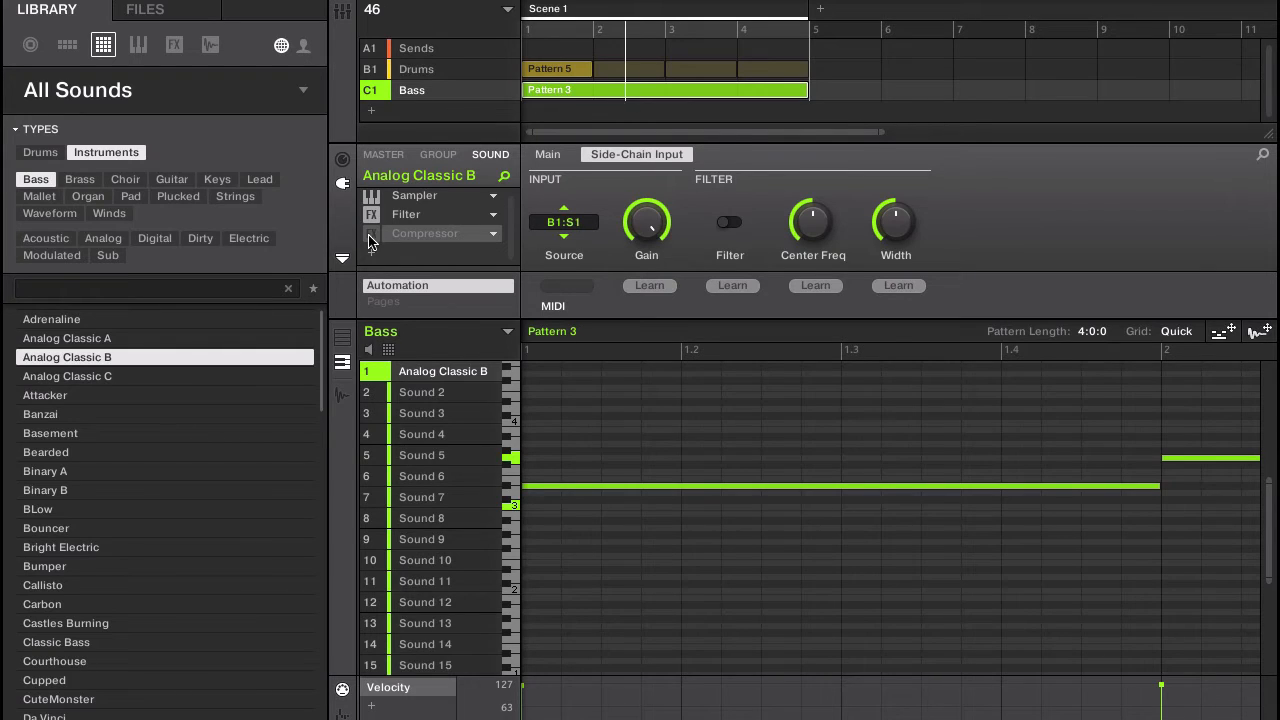
{"action": "left_click", "coordinate": [370, 236]}
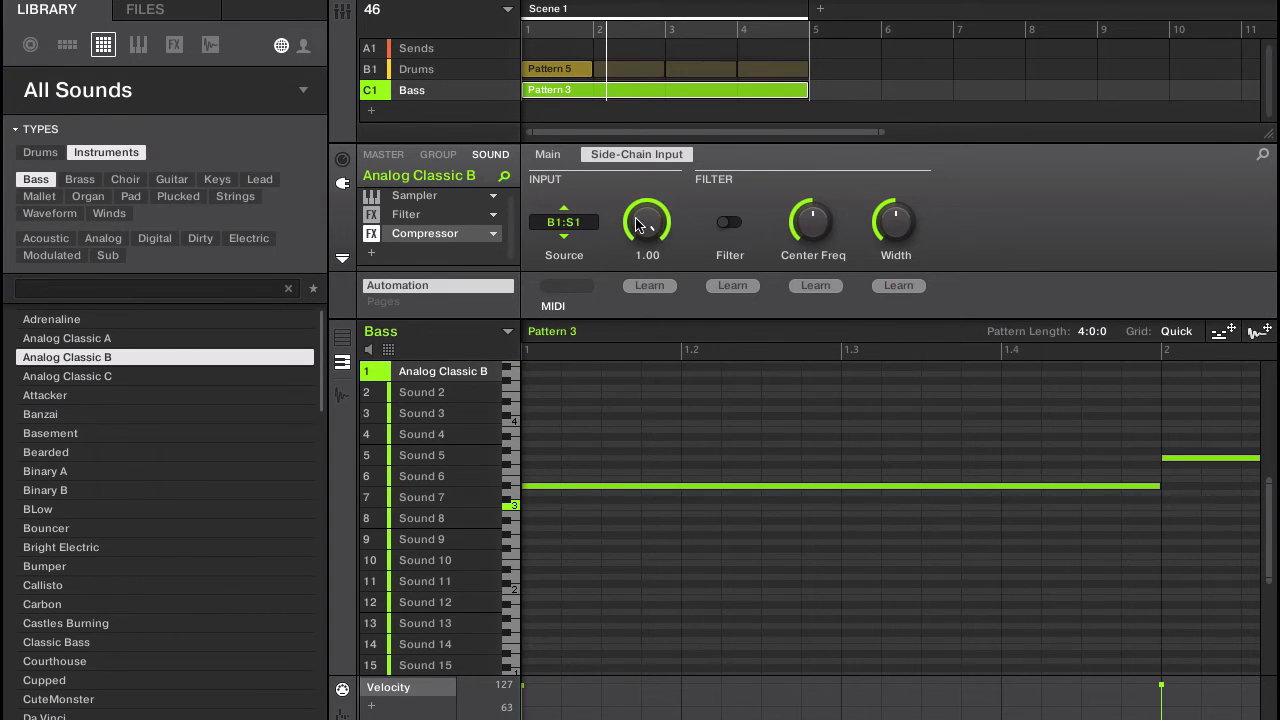
{"action": "left_click", "coordinate": [549, 155]}
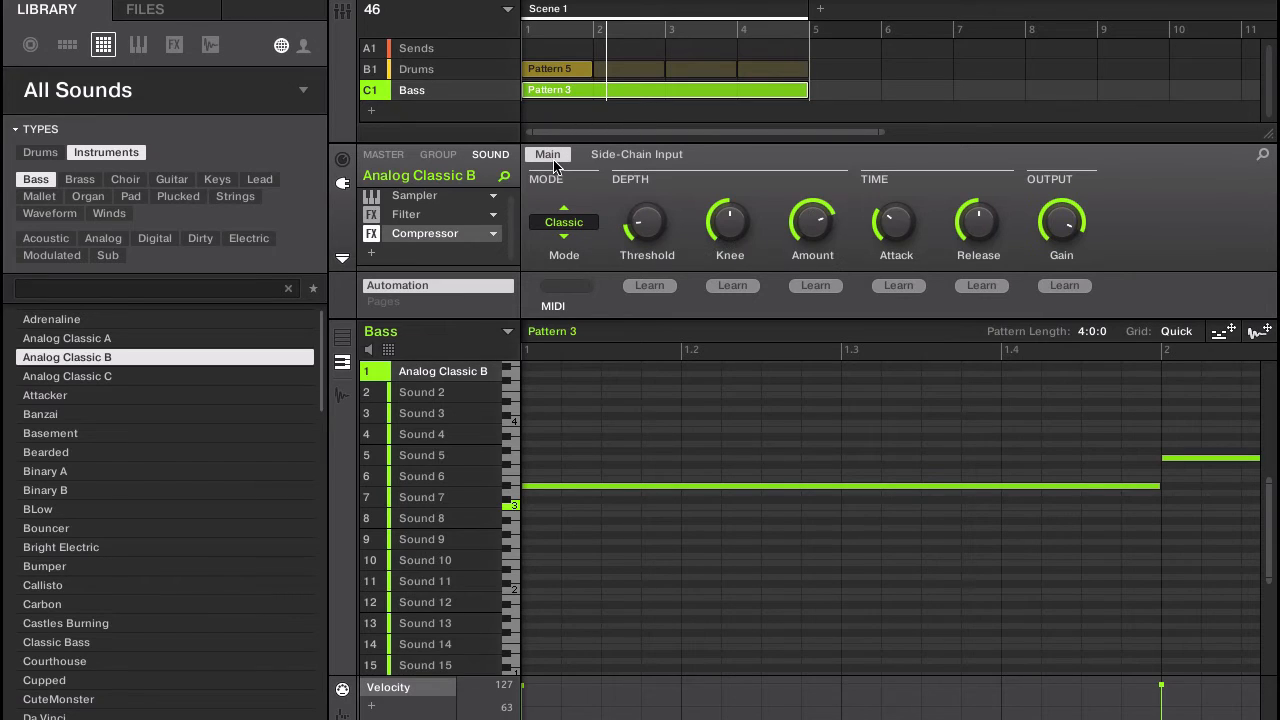
{"action": "mouse_move", "coordinate": [653, 221]}
{"action": "left_click", "coordinate": [626, 157]}
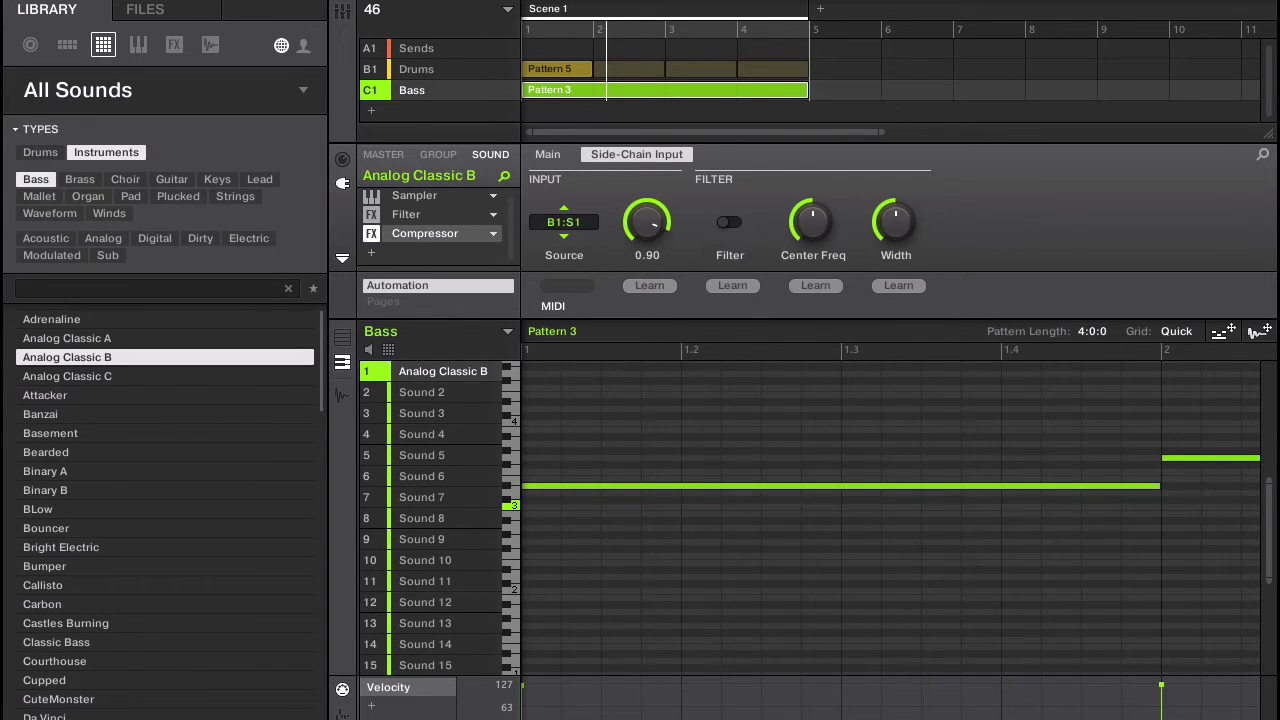
{"action": "left_click_drag", "start_coordinate": [647, 225], "coordinate": [648, 230]}
- Examine the Compressor's threshold and gain reduction meters in the mixer view
{"action": "left_click", "coordinate": [343, 14]}
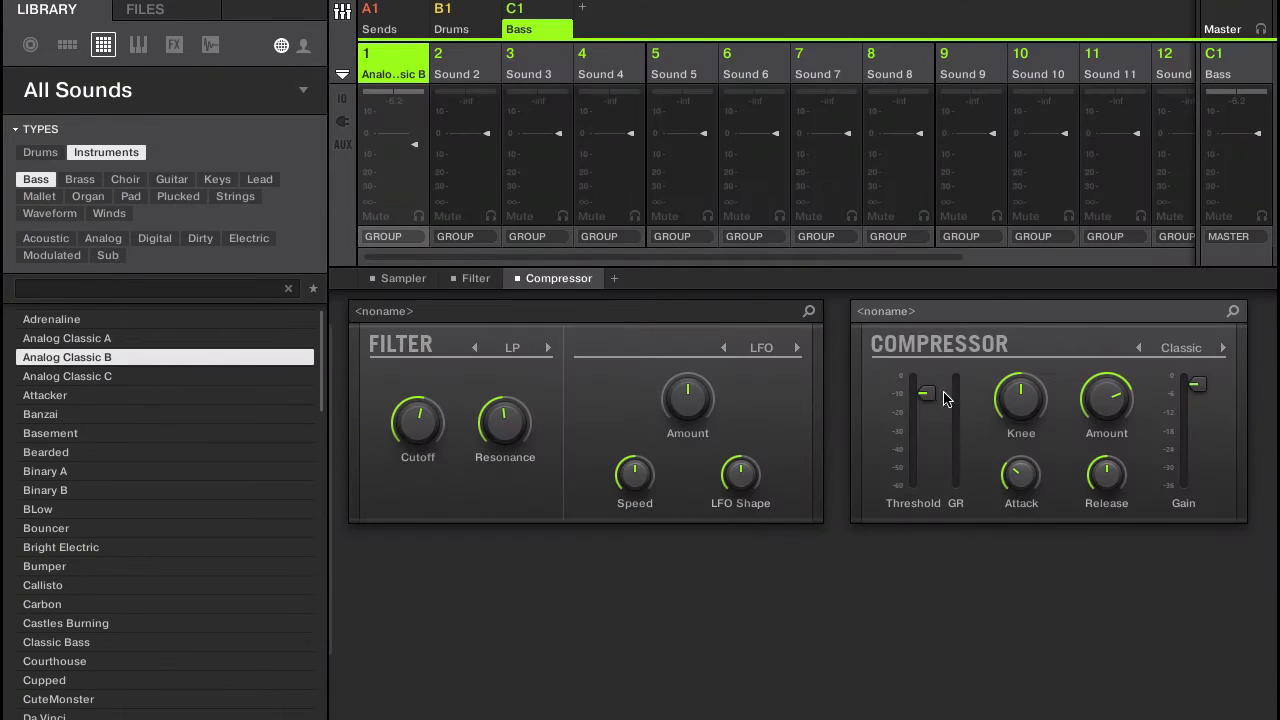
{"action": "left_click", "coordinate": [343, 14]}
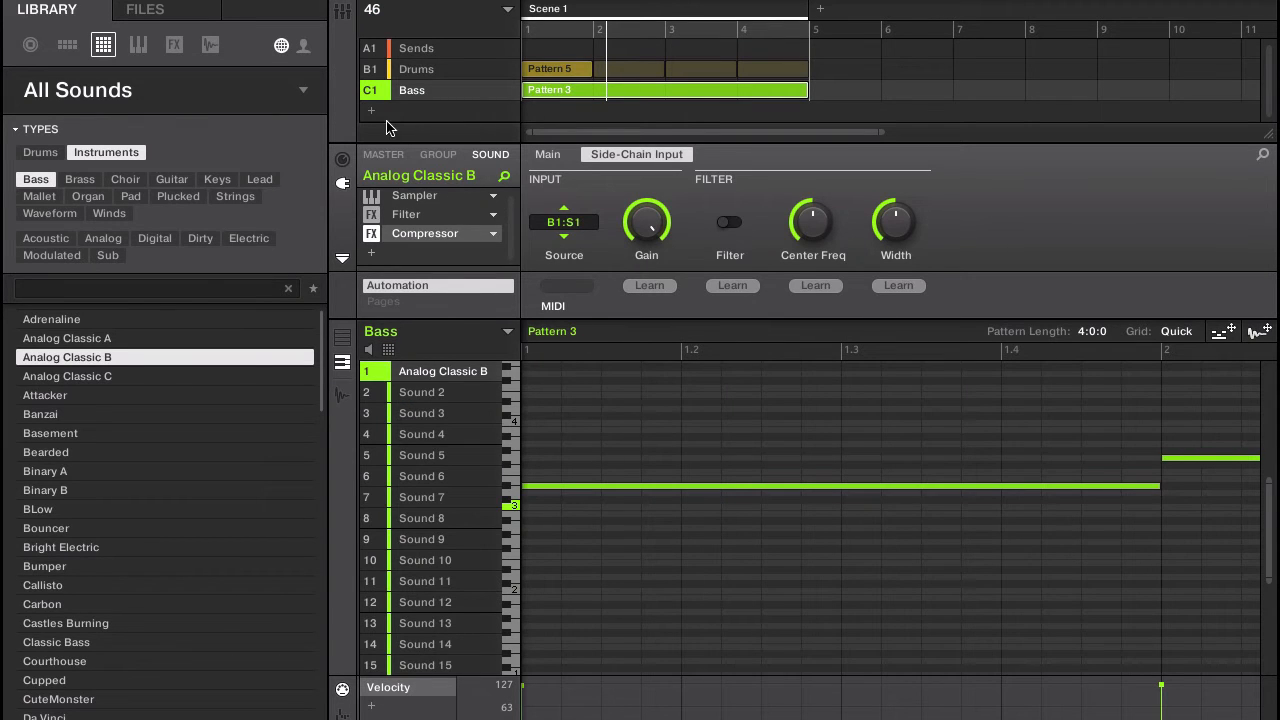
{"action": "left_click", "coordinate": [343, 14]}
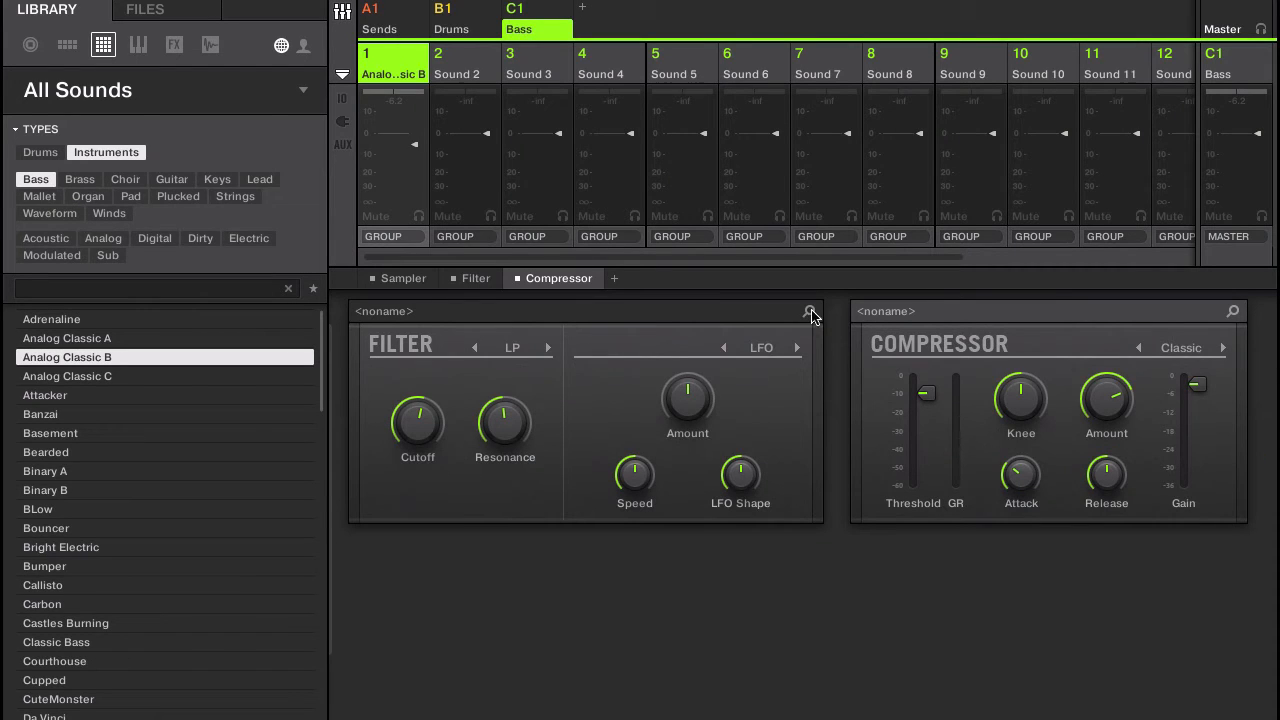
{"action": "left_click", "coordinate": [341, 14]}
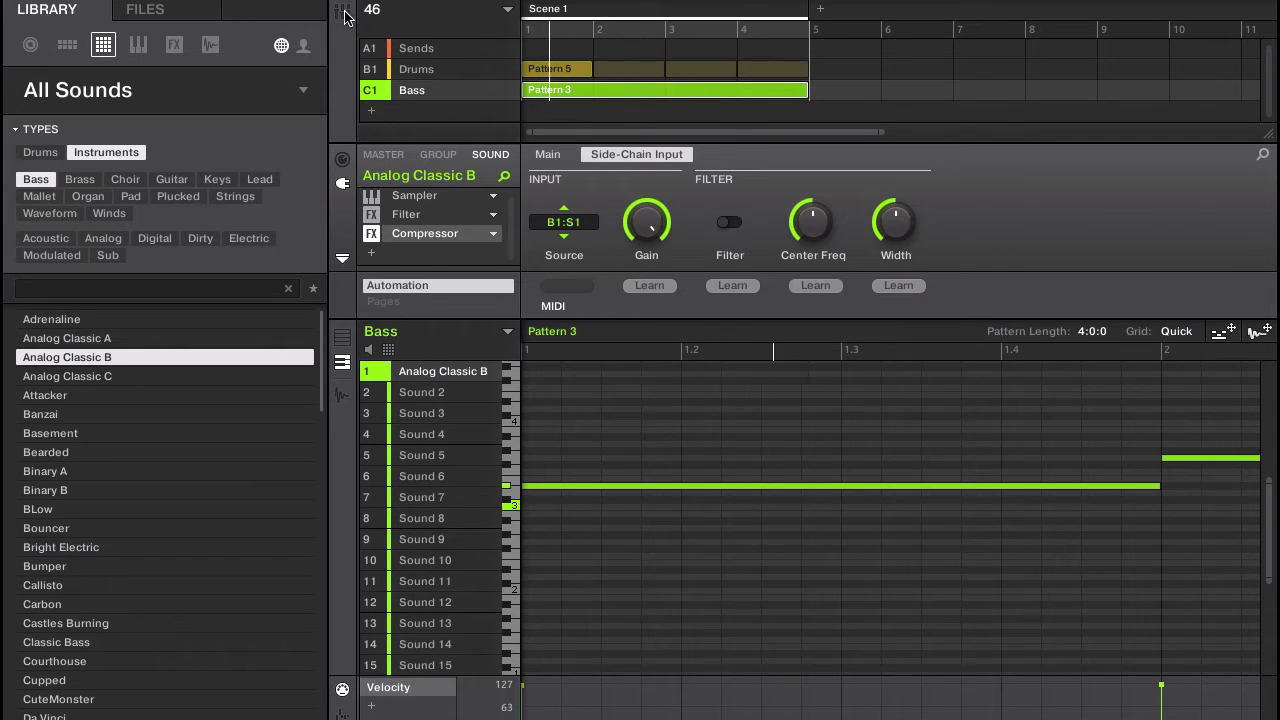
{"action": "left_click", "coordinate": [345, 12]}
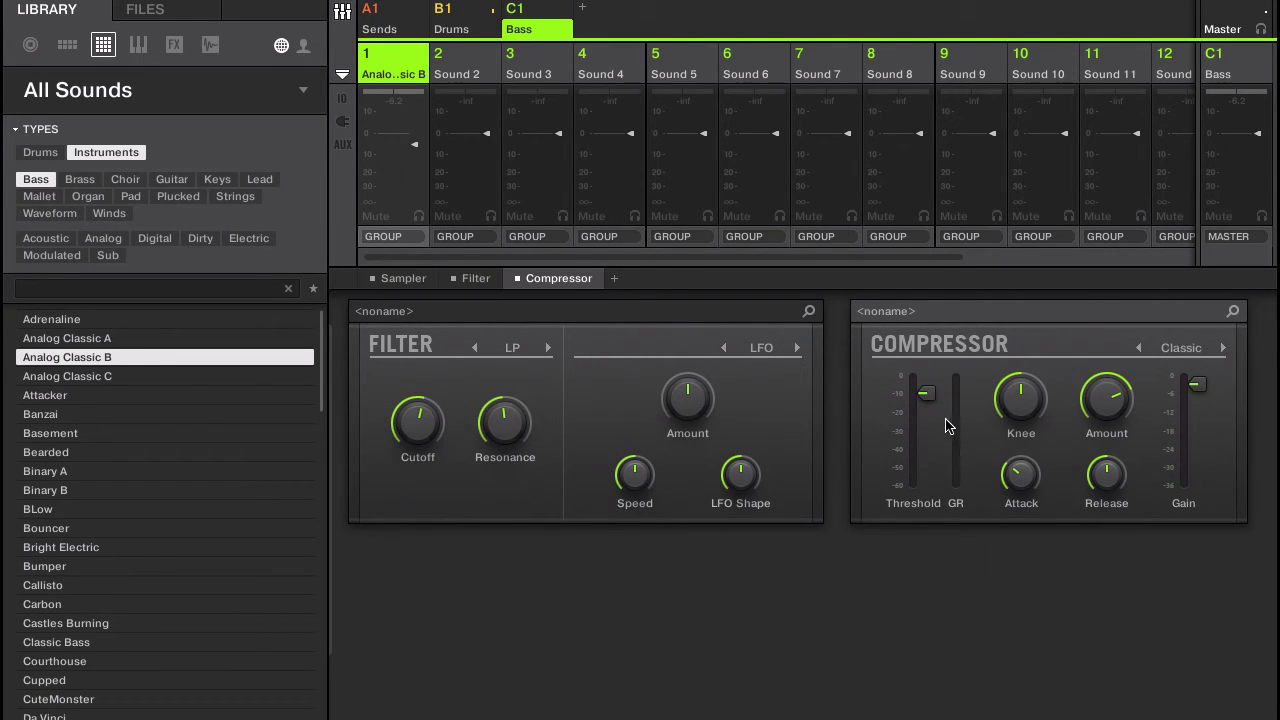
{"action": "left_click", "coordinate": [346, 16]}
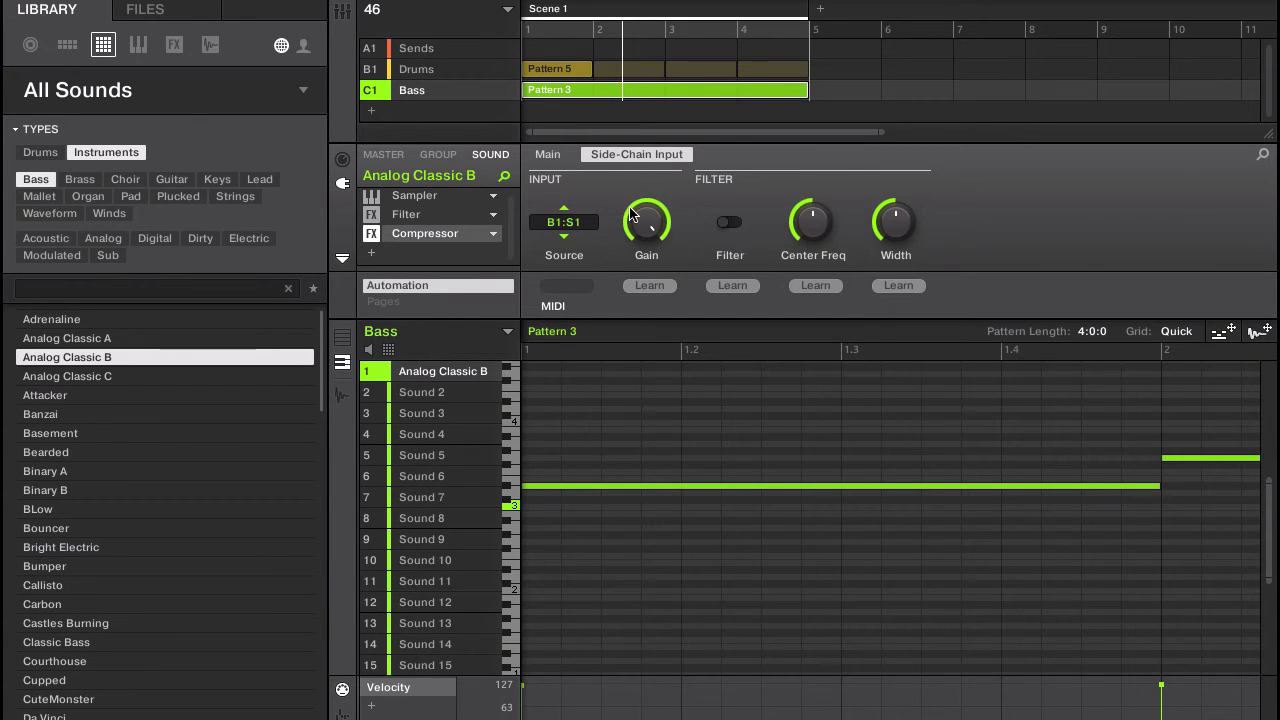
- Lower the Compressor's side-chain input gain while checking the gain reduction meter in the mixer view
{"action": "mouse_move", "coordinate": [651, 220]}
{"action": "mouse_move", "coordinate": [648, 220]}
{"action": "left_mouse_down"}
{"action": "mouse_move", "coordinate": [648, 240]}
{"action": "mouse_move", "coordinate": [648, 216]}
{"action": "left_mouse_up"}
{"action": "left_click", "coordinate": [343, 11]}
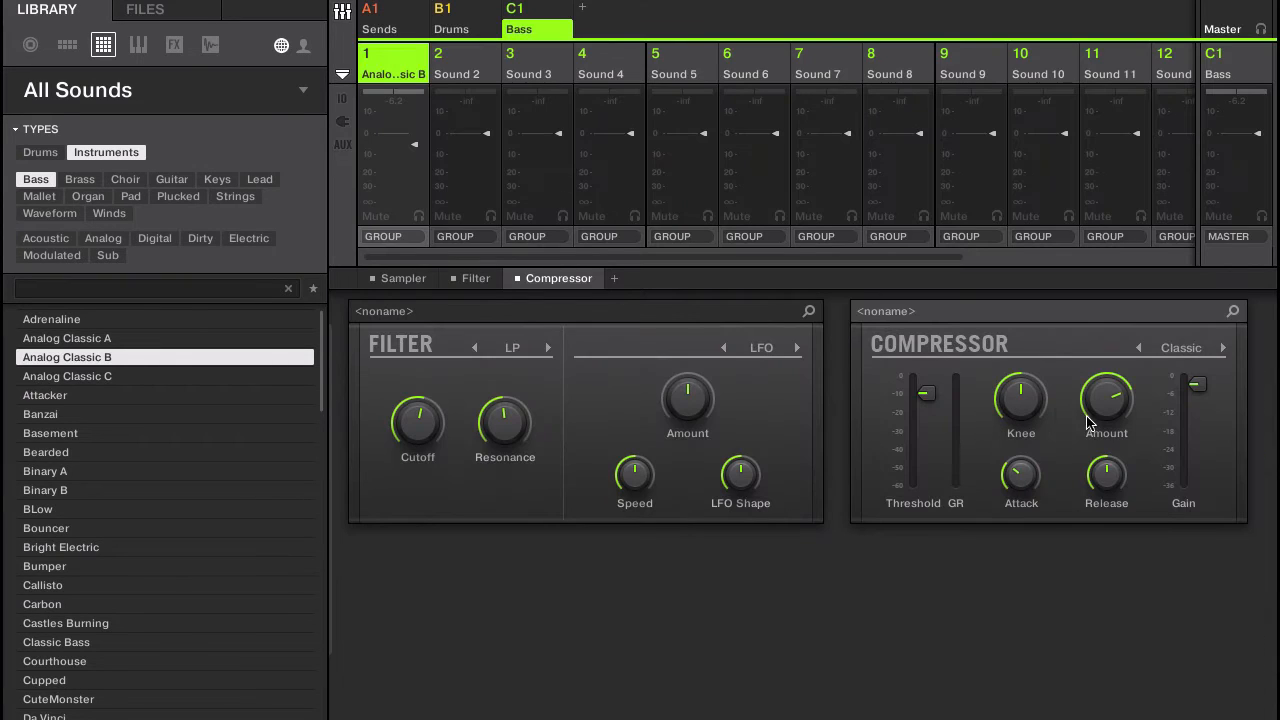
{"action": "left_click", "coordinate": [344, 13]}
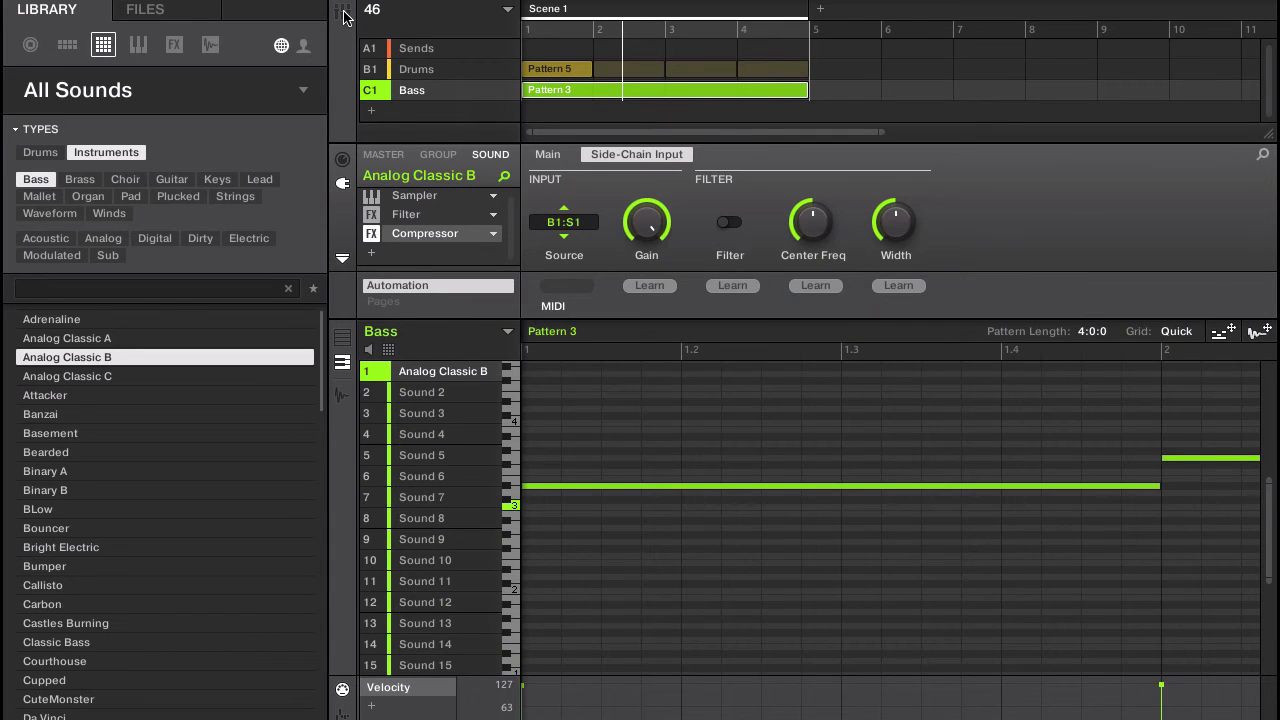
{"action": "left_click", "coordinate": [344, 13]}
{"action": "left_click", "coordinate": [345, 13]}
{"action": "left_click", "coordinate": [345, 12]}
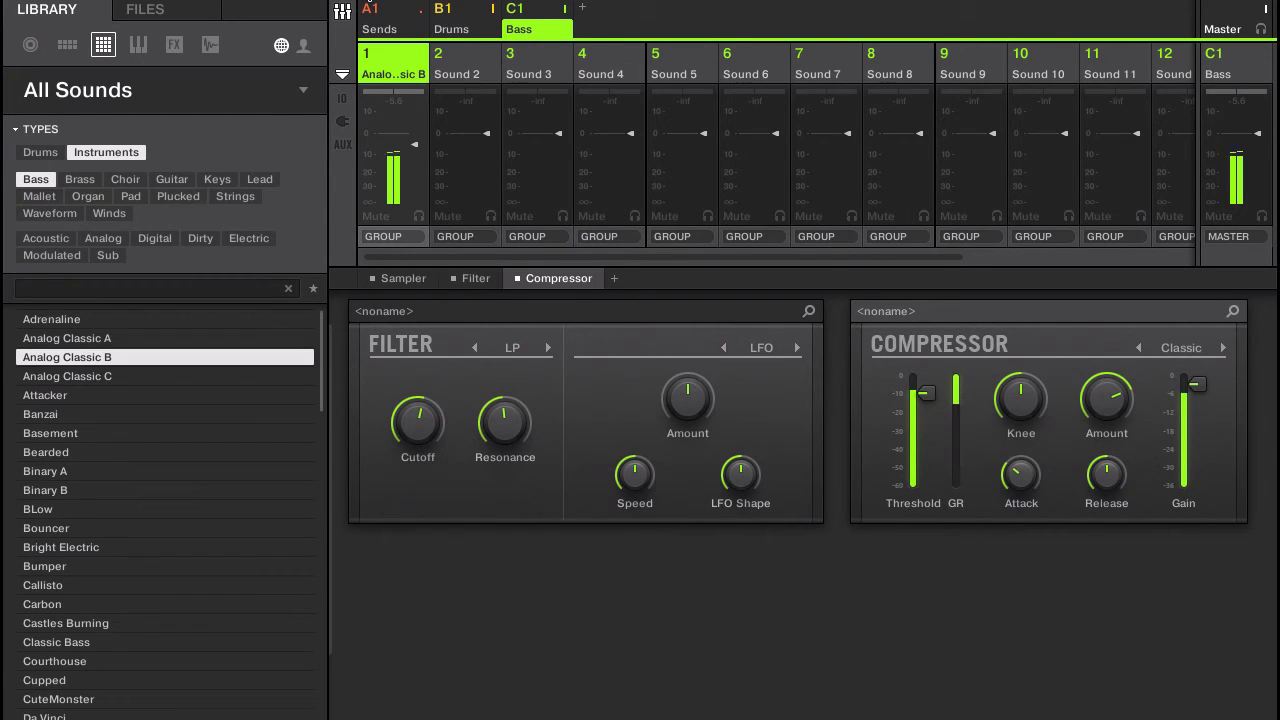
{"action": "left_click", "coordinate": [344, 13]}
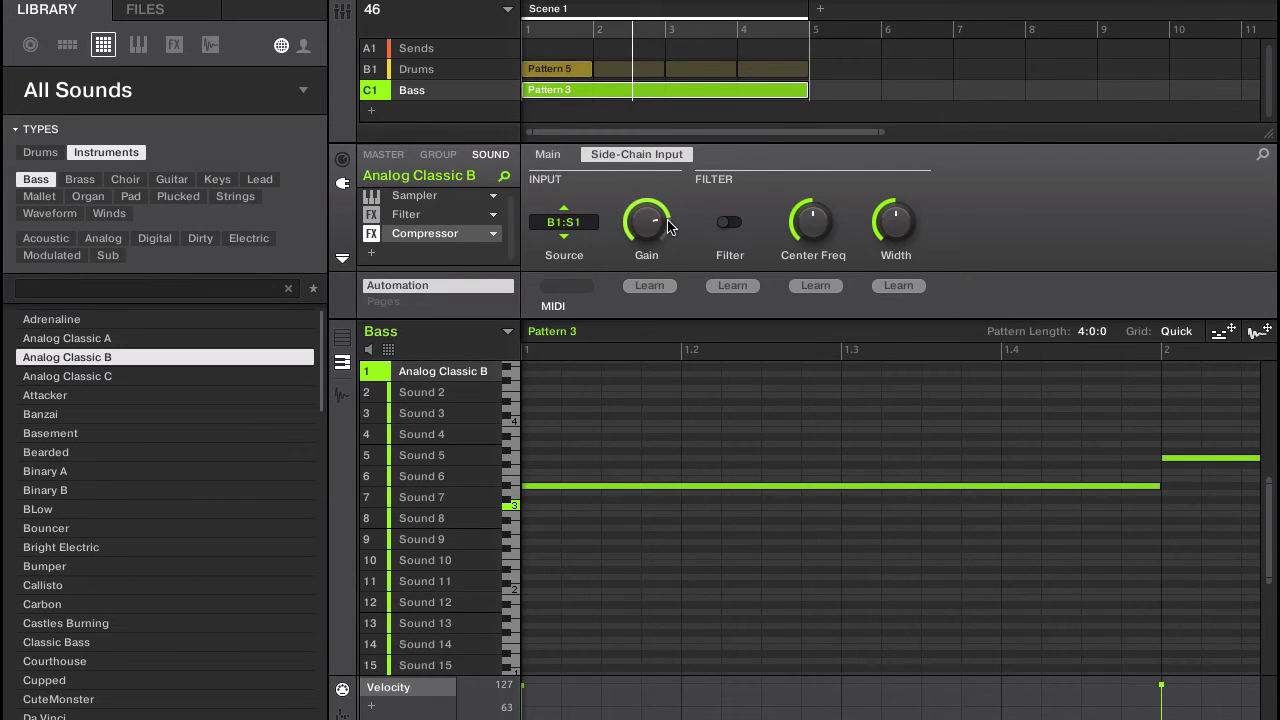
- Adjust the Compressor's Threshold, Amount, Attack and Release by ear, checking its gain reduction meter in the mixer view
{"action": "left_click", "coordinate": [552, 155]}
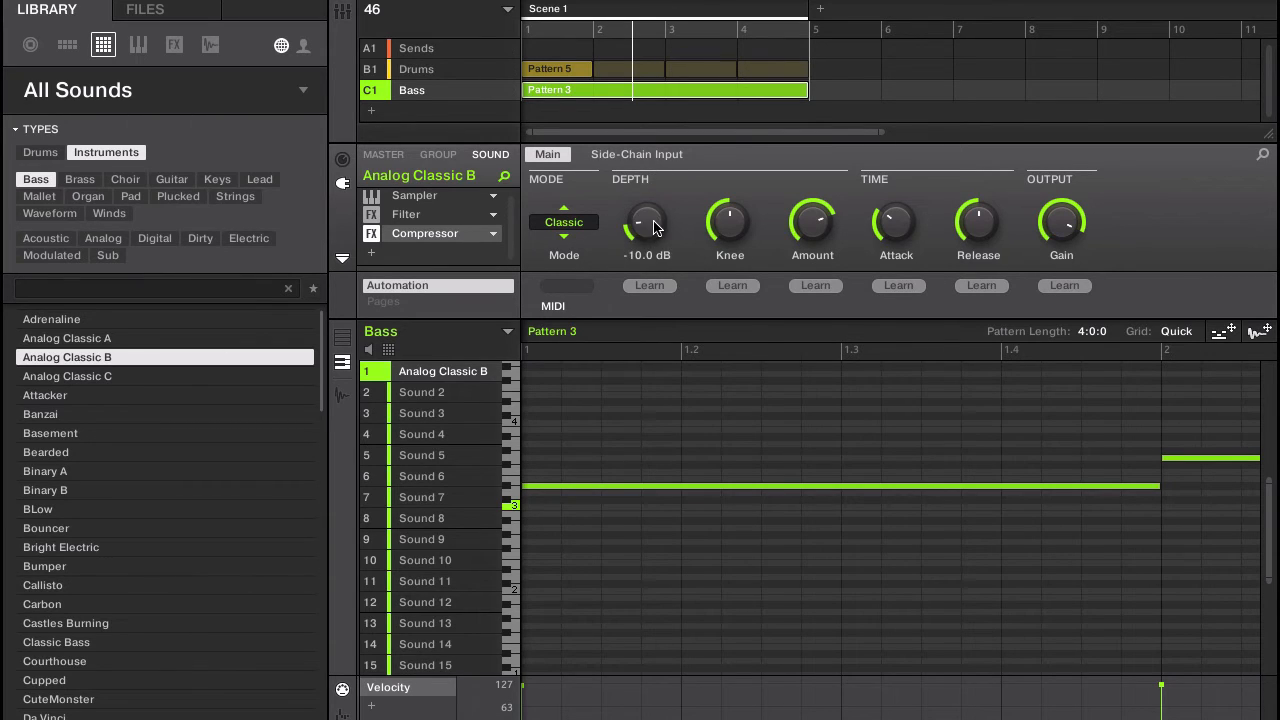
{"action": "mouse_move", "coordinate": [644, 233]}
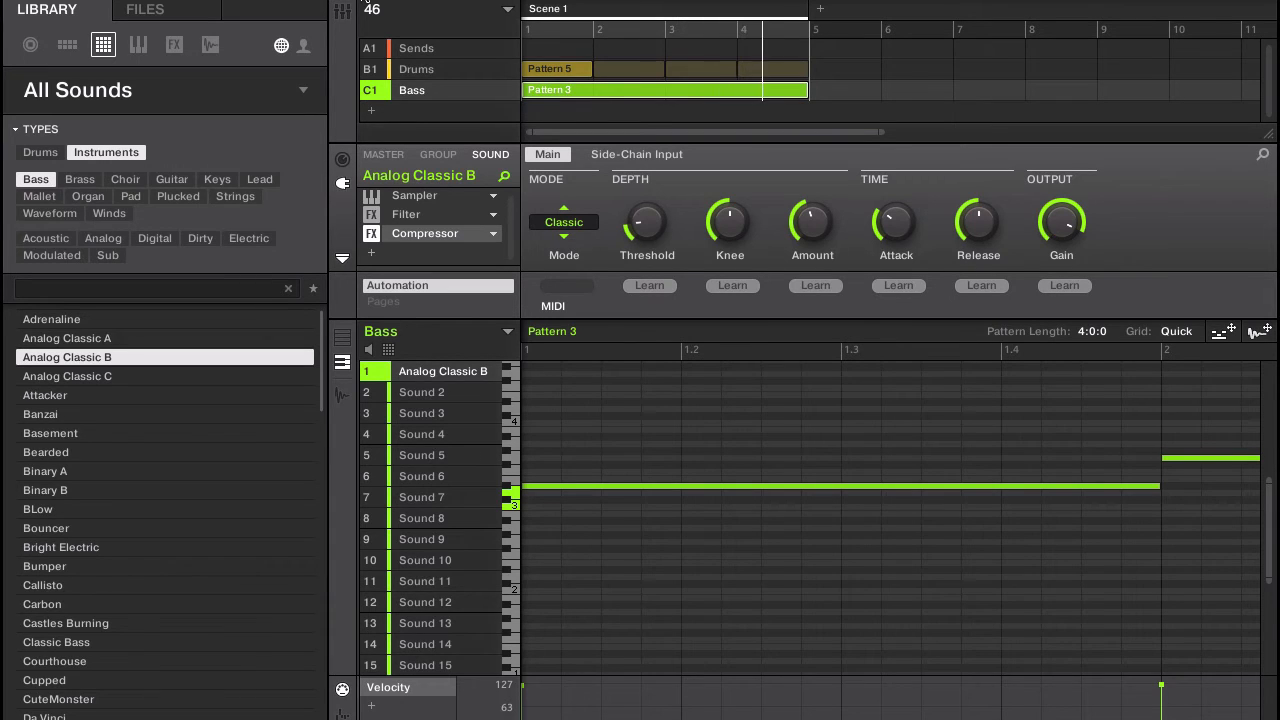
{"action": "left_click", "coordinate": [344, 14]}
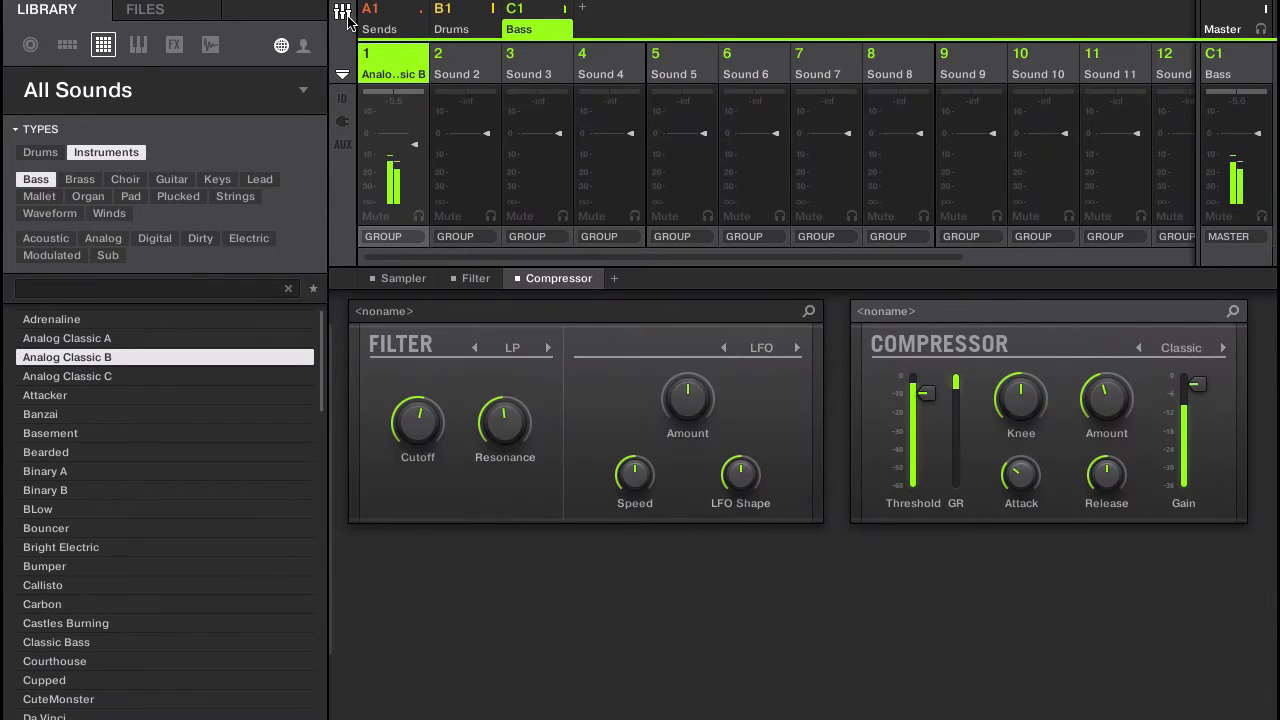
{"action": "left_click", "coordinate": [347, 16]}
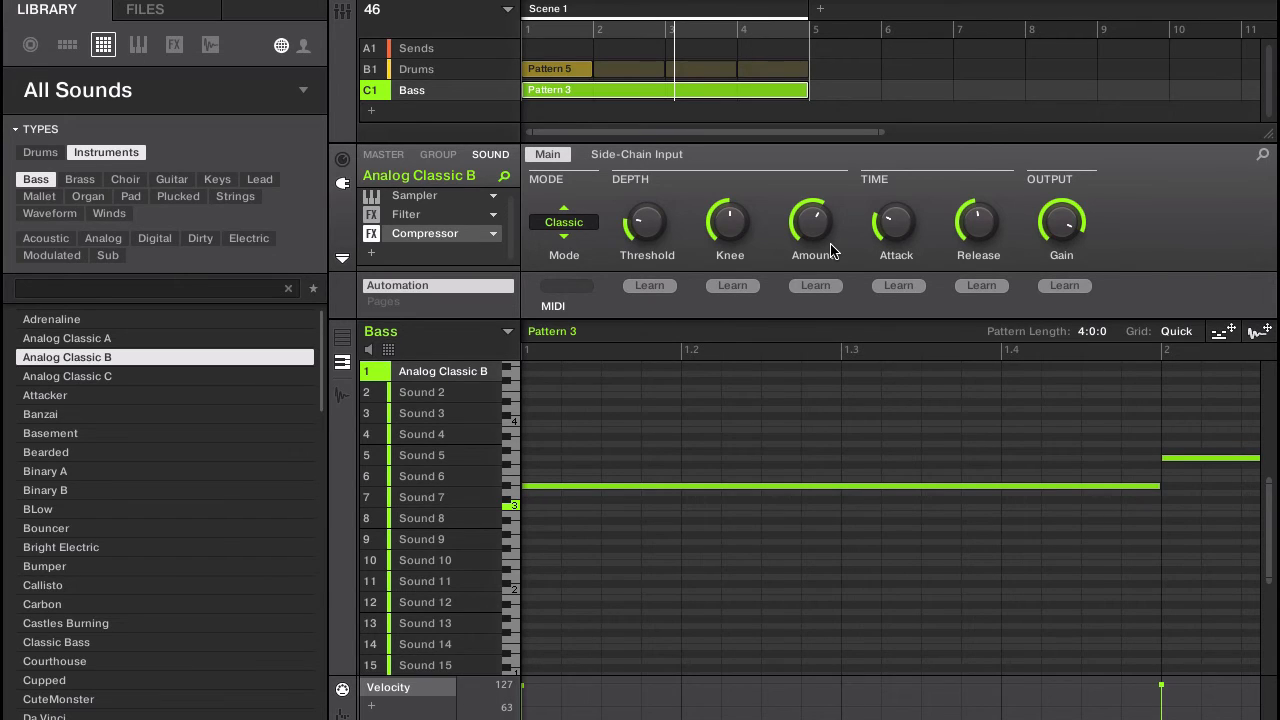
- Examine the Compressor's threshold and gain reduction in the mixer view, and return to the arrangement view
{"action": "mouse_move", "coordinate": [655, 231]}
{"action": "left_click", "coordinate": [343, 12]}
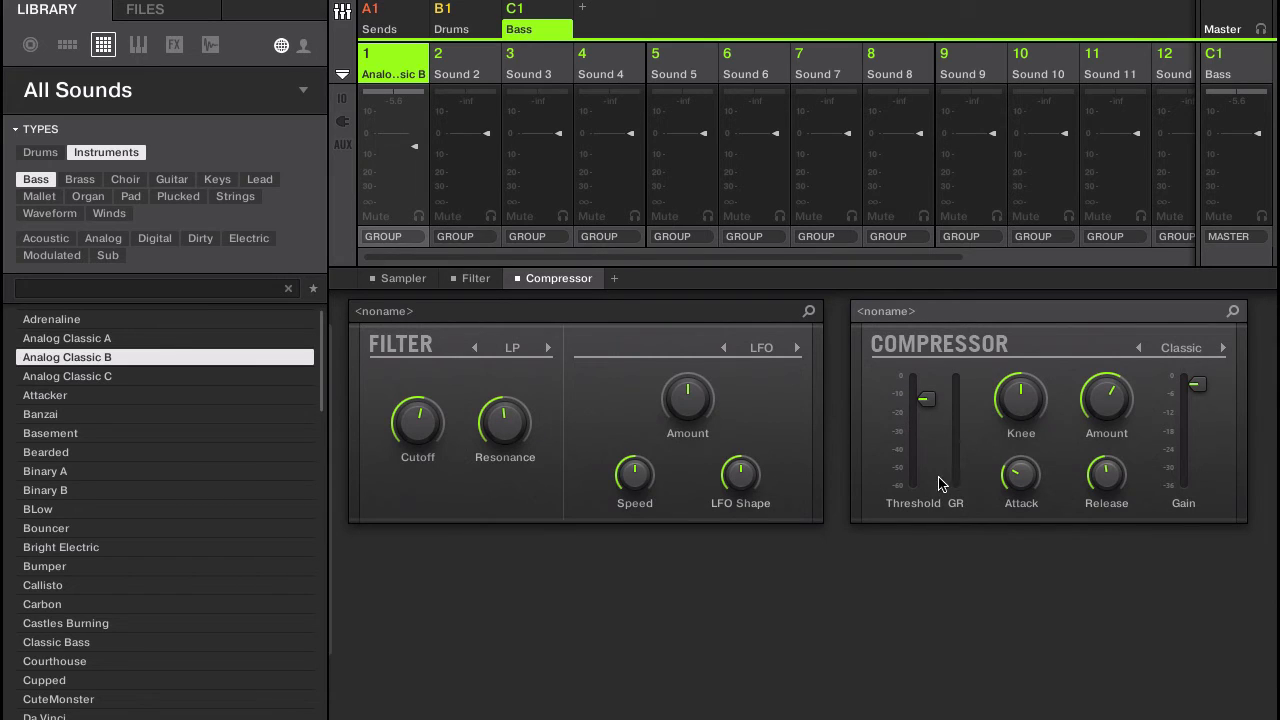
{"action": "left_click", "coordinate": [343, 14]}
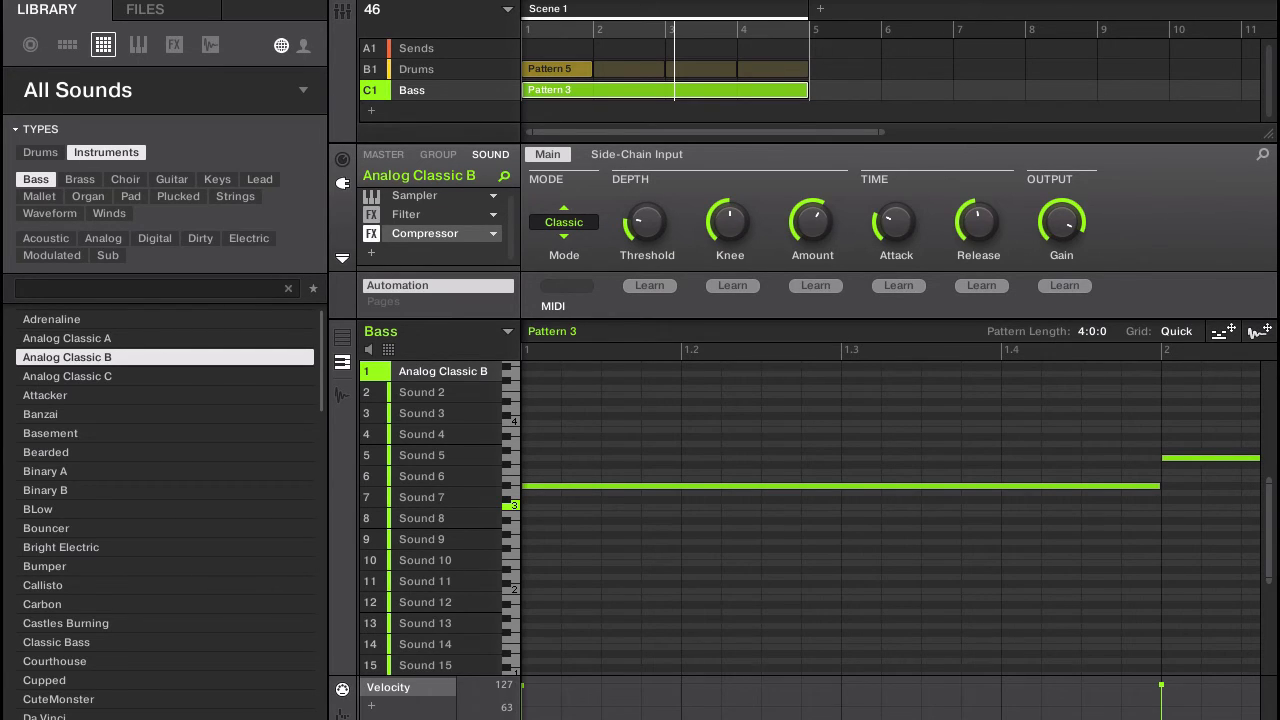
- Compare the bass playback with the Compressor bypassed and reactivated
{"action": "left_click", "coordinate": [970, 2]}
{"action": "left_click", "coordinate": [1197, 226]}
{"action": "left_click", "coordinate": [370, 234]}
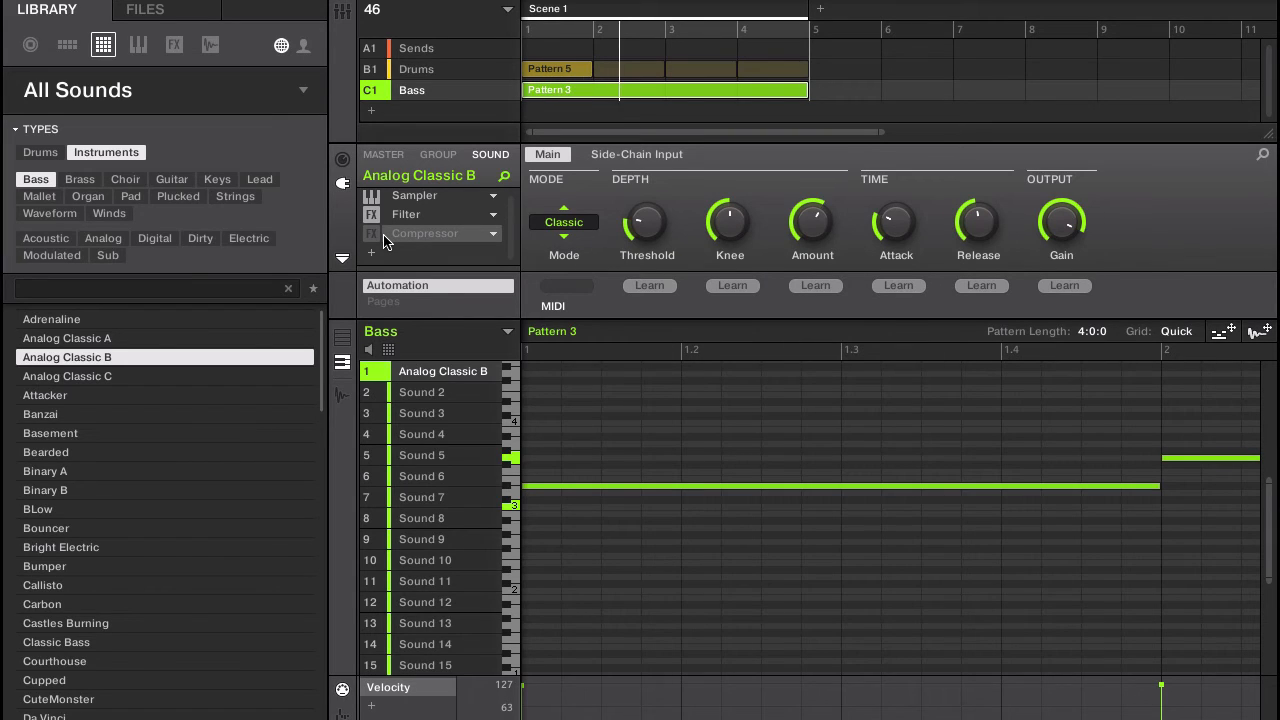
{"action": "left_click", "coordinate": [371, 234]}
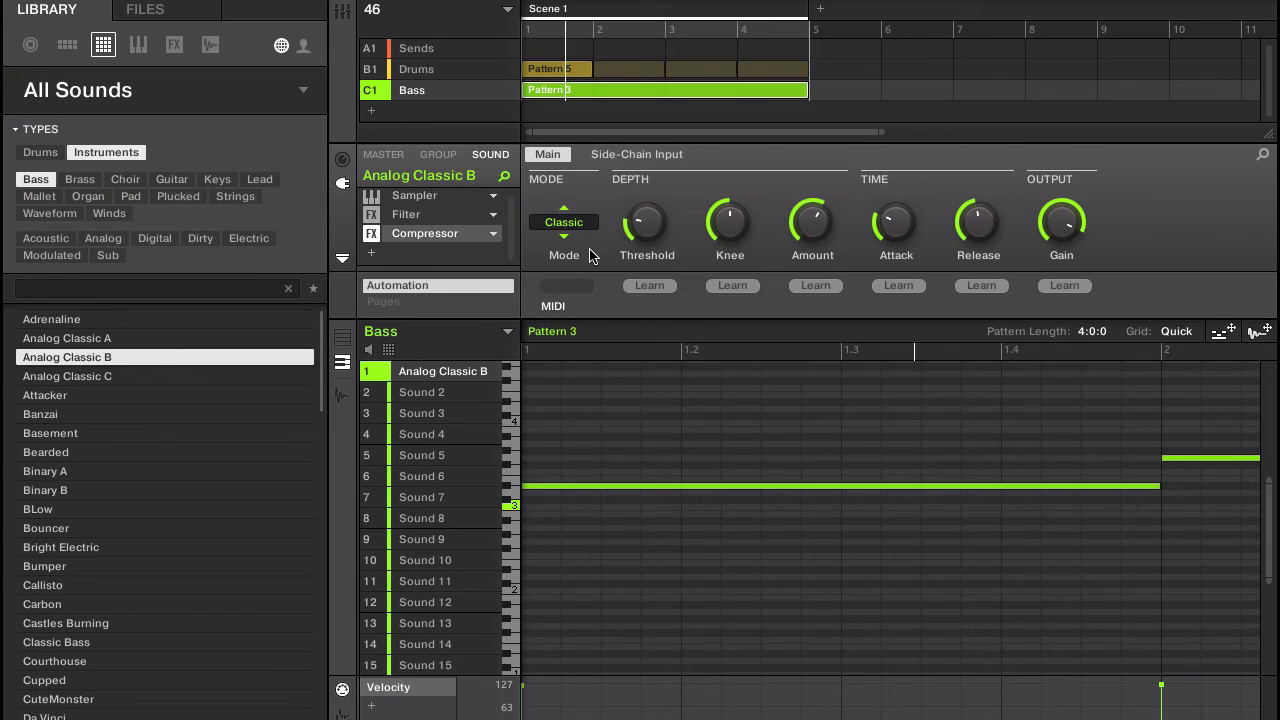
- Adjust the Compressor's Release by ear, trying 251.0 ms and 195.9 ms among other settings
{"action": "mouse_move", "coordinate": [977, 224]}
{"action": "mouse_move", "coordinate": [903, 228]}
{"action": "scroll", "coordinate": [980, 226], "scroll_direction": "up", "scroll_amount": 5}
{"action": "scroll", "coordinate": [984, 232], "scroll_direction": "down", "scroll_amount": 5}
{"action": "scroll", "coordinate": [985, 227], "scroll_direction": "down", "scroll_amount": 2}
{"action": "scroll", "coordinate": [990, 224], "scroll_direction": "up", "scroll_amount": 10}
{"action": "scroll", "coordinate": [985, 233], "scroll_direction": "down", "scroll_amount": 2}
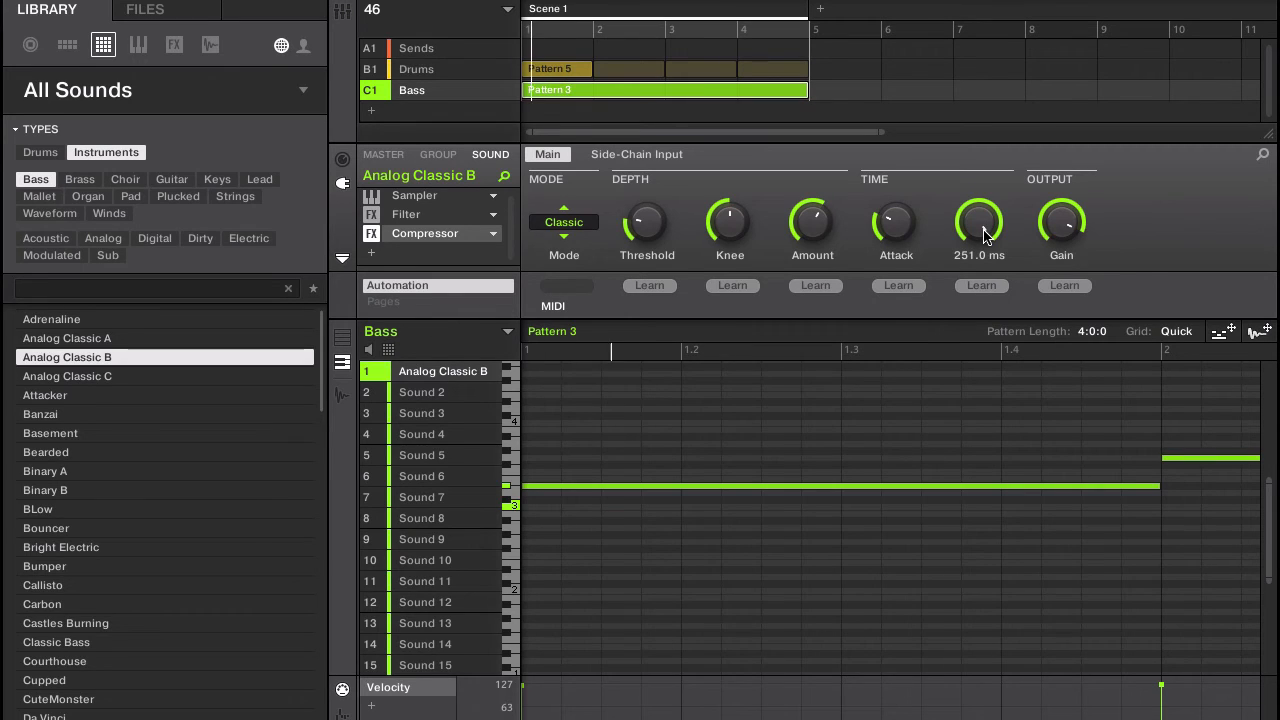
{"action": "scroll", "coordinate": [985, 233], "scroll_direction": "down", "scroll_amount": 5}
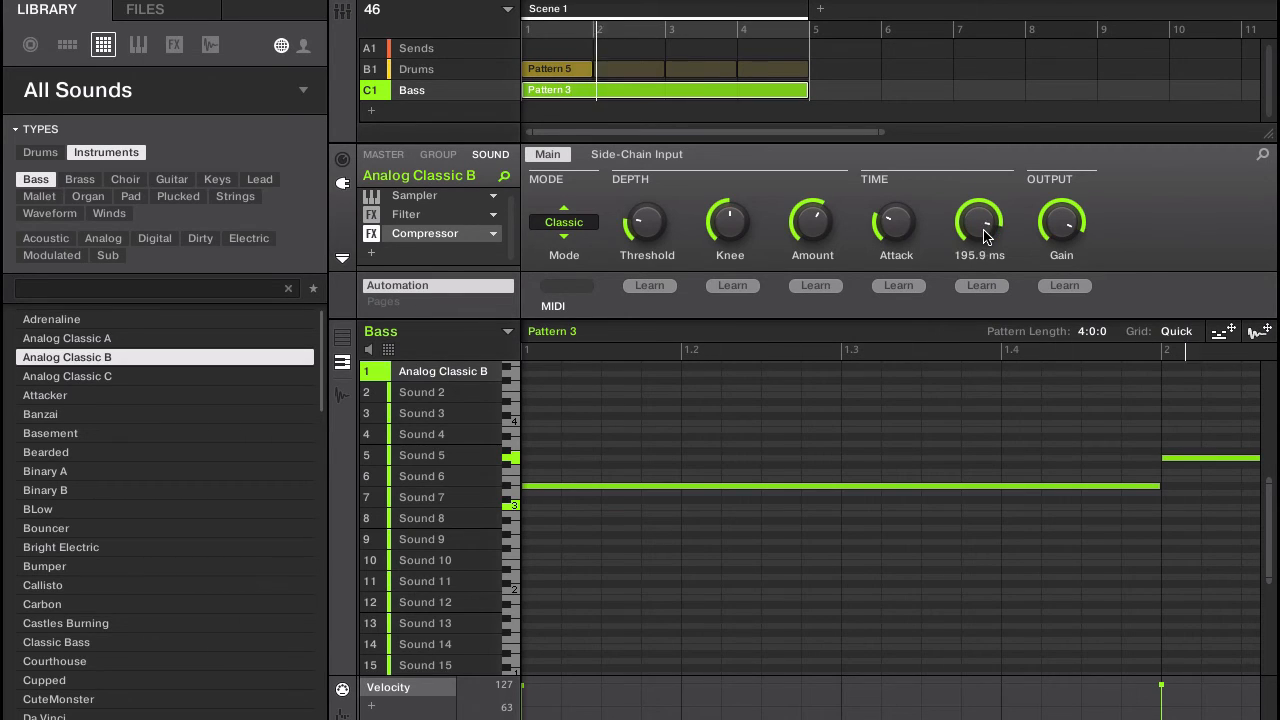
{"action": "scroll", "coordinate": [985, 233], "scroll_direction": "down", "scroll_amount": 2}
{"action": "scroll", "coordinate": [985, 233], "scroll_direction": "down", "scroll_amount": 3}
{"action": "scroll", "coordinate": [985, 236], "scroll_direction": "down", "scroll_amount": 3}
{"action": "scroll", "coordinate": [985, 236], "scroll_direction": "up", "scroll_amount": 4}
{"action": "scroll", "coordinate": [985, 236], "scroll_direction": "up", "scroll_amount": 2}
{"action": "left_click_drag", "start_coordinate": [984, 230], "coordinate": [985, 235]}
{"action": "left_click_drag", "start_coordinate": [984, 230], "coordinate": [984, 235]}
- Try an internal EQ after the Compressor with a lower Low-Mid frequency, and remove the EQ from the bass sound
{"action": "left_click", "coordinate": [374, 252]}
{"action": "mouse_move", "coordinate": [452, 287]}
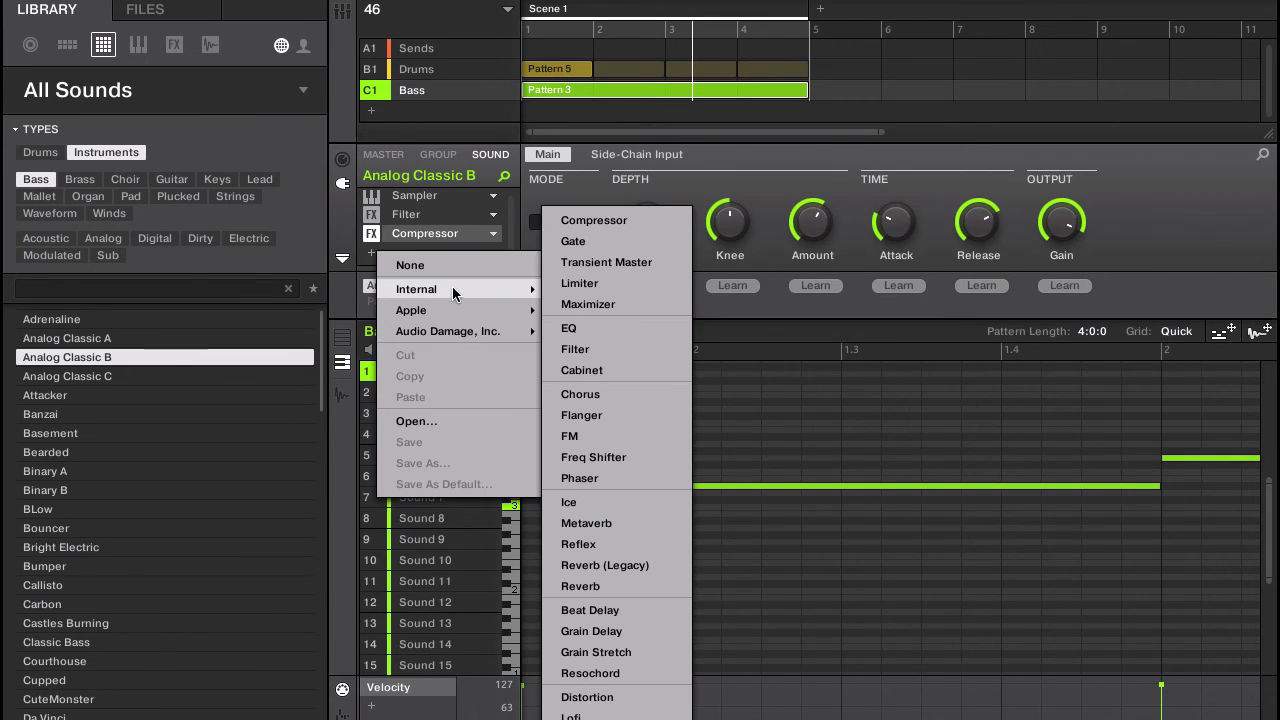
{"action": "left_click", "coordinate": [590, 338]}
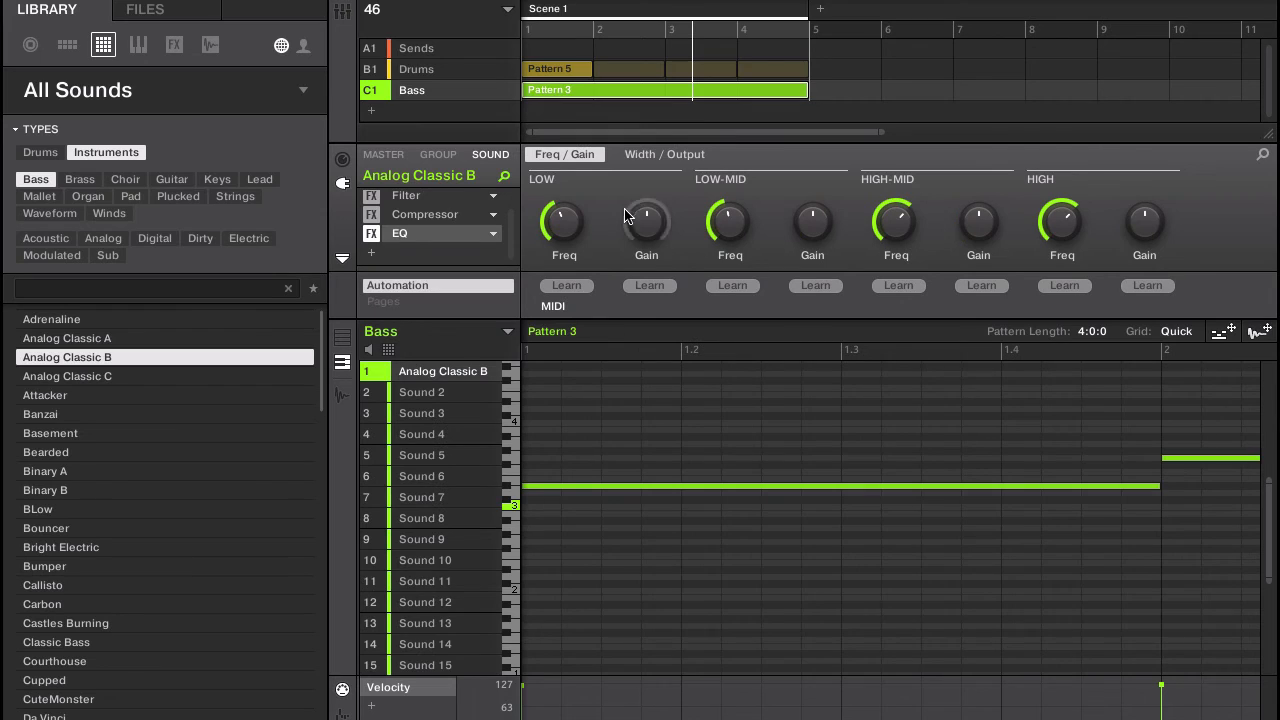
{"action": "left_click", "coordinate": [498, 234]}
{"action": "left_click", "coordinate": [622, 183]}
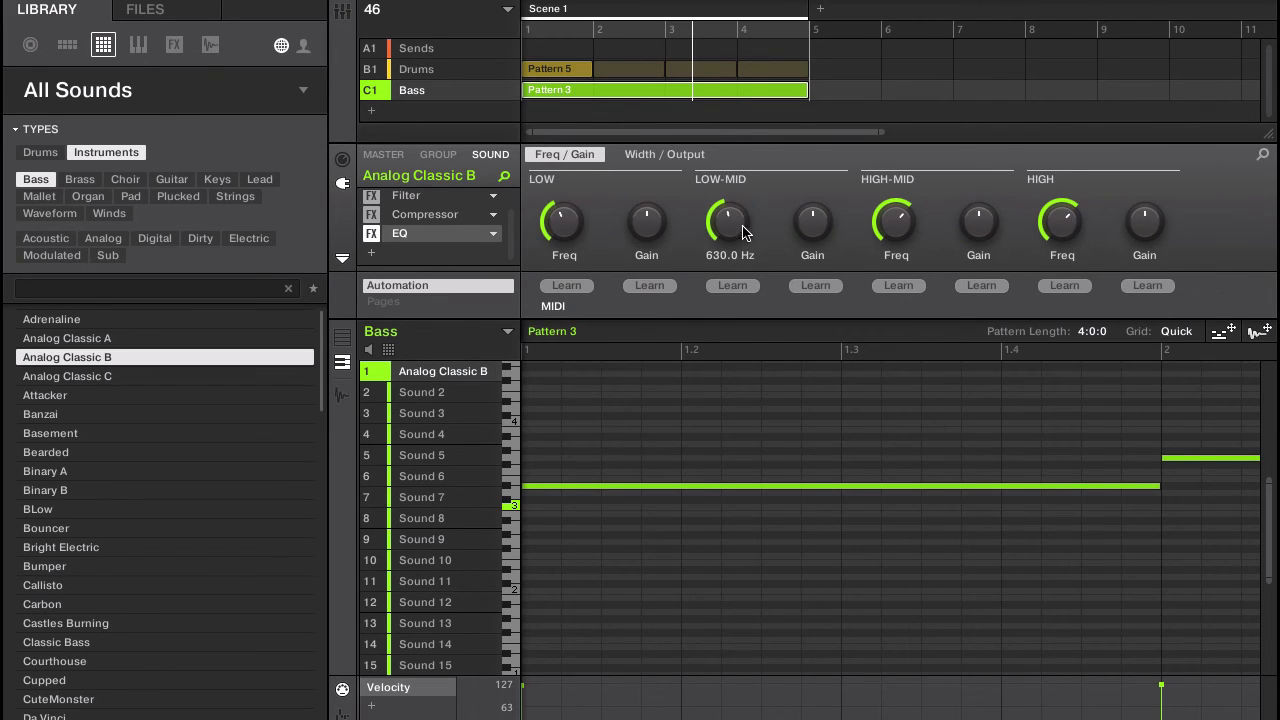
{"action": "left_click_drag", "start_coordinate": [743, 227], "coordinate": [743, 258]}
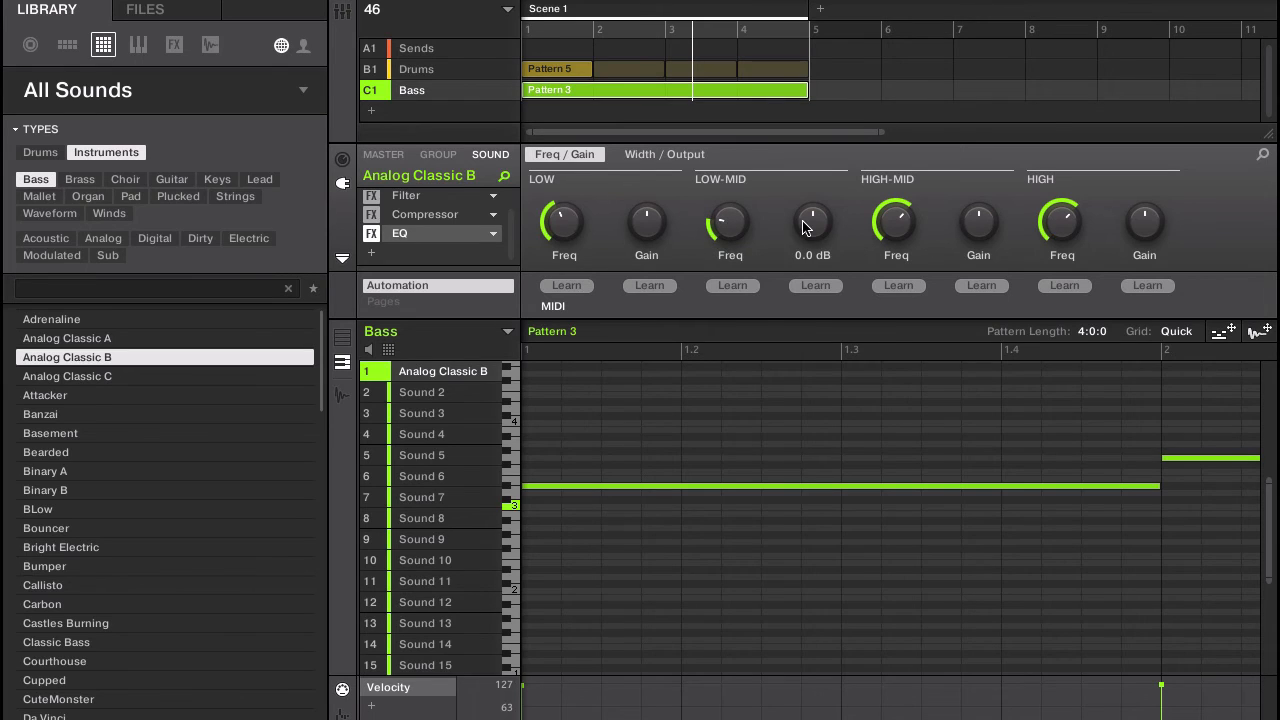
{"action": "left_click", "coordinate": [493, 234]}
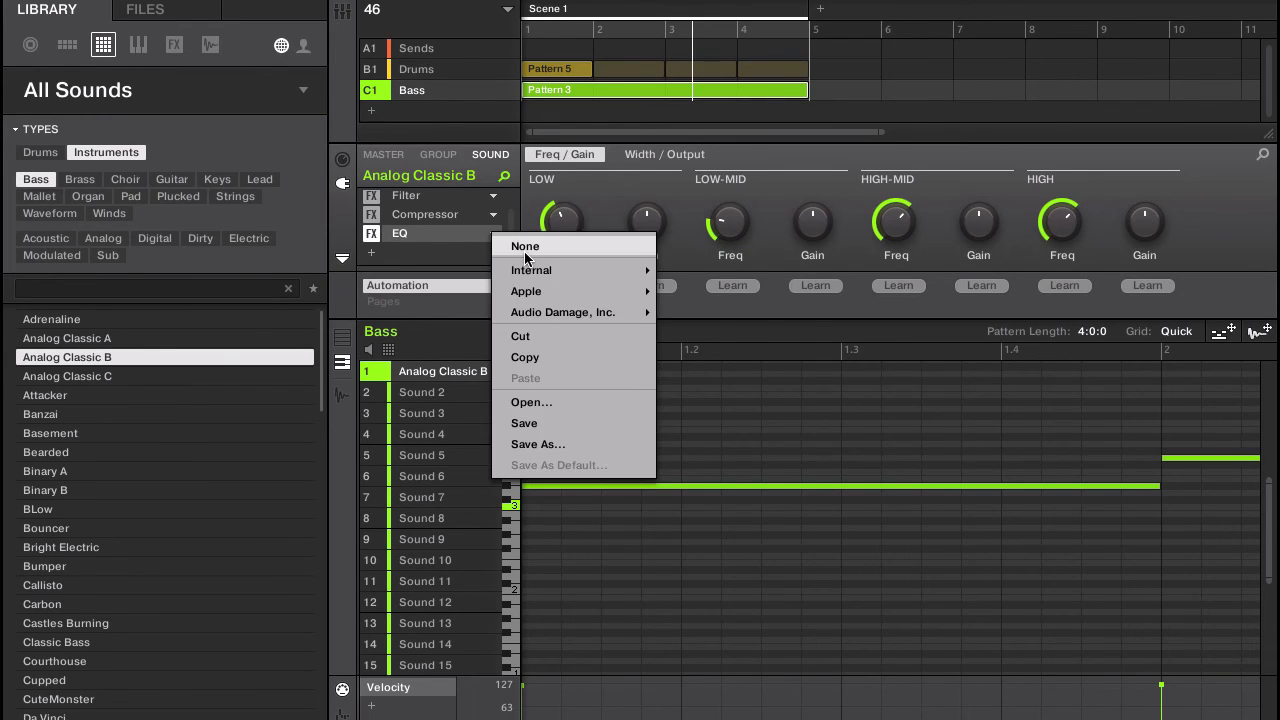
{"action": "left_click", "coordinate": [527, 256]}
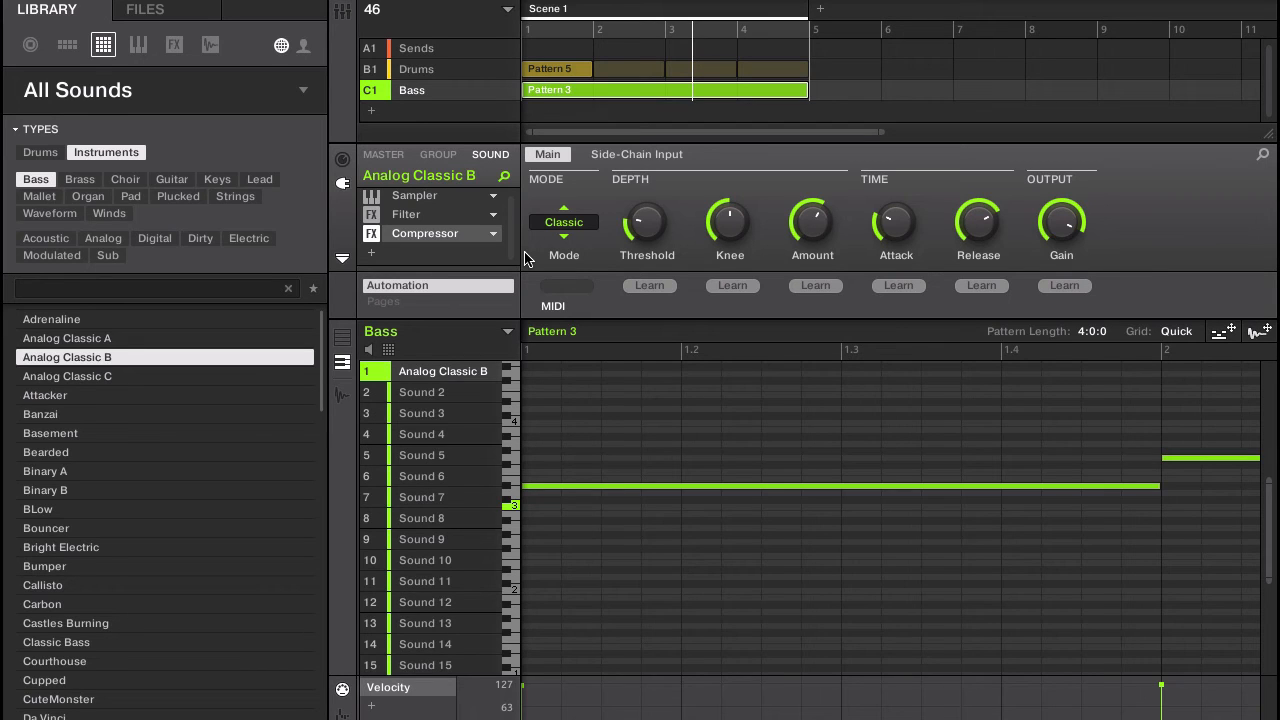
- Review the Compressor's side-chain input source and gain, and return to its main parameters
{"action": "left_click", "coordinate": [609, 157]}
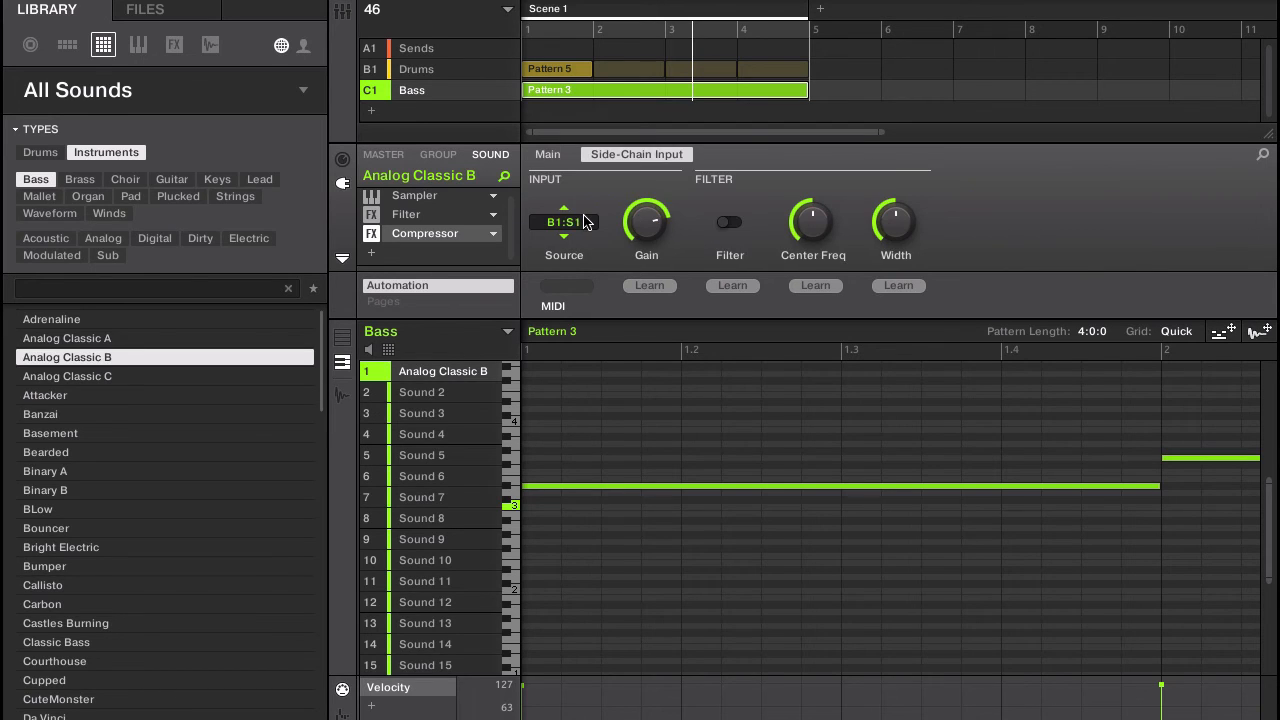
{"action": "left_click", "coordinate": [563, 221]}
{"action": "left_click", "coordinate": [673, 167]}
{"action": "mouse_move", "coordinate": [655, 218]}
{"action": "left_click", "coordinate": [550, 156]}
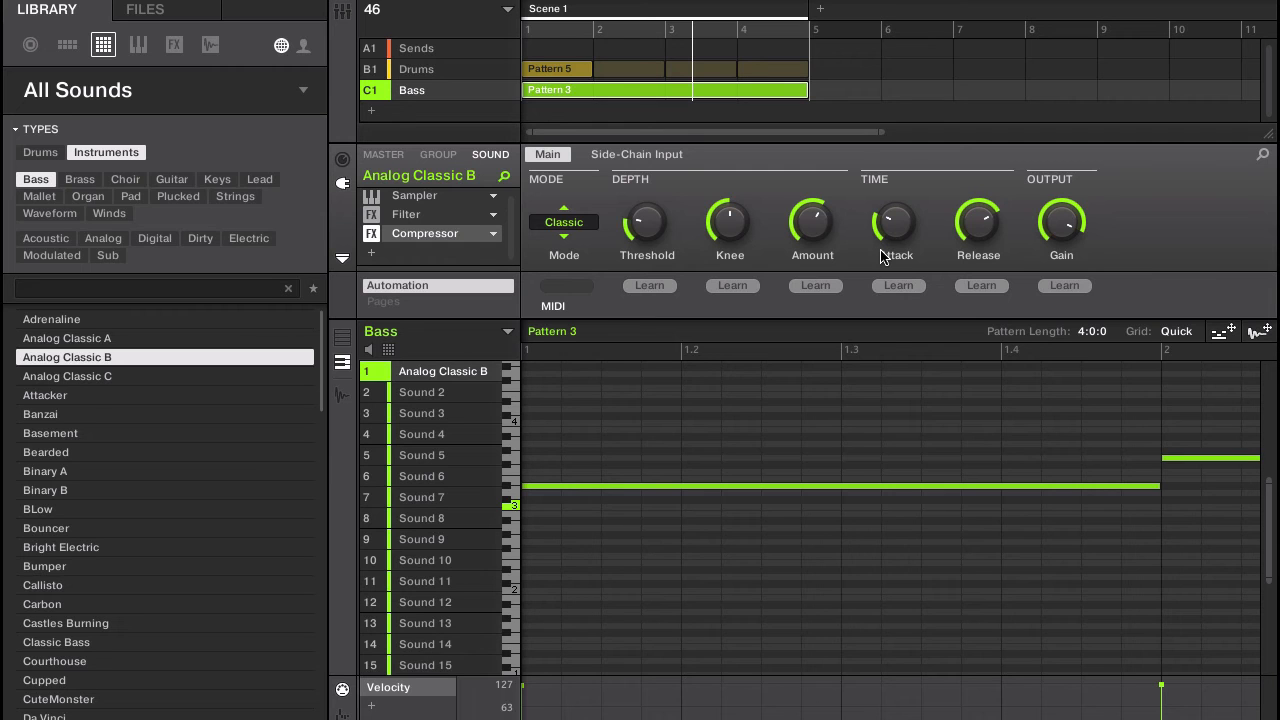
- Switch to Maschine Manual V2.pdf in Preview and go back to the start of its page thumbnails
{"action": "key", "text": "super+Tab"}
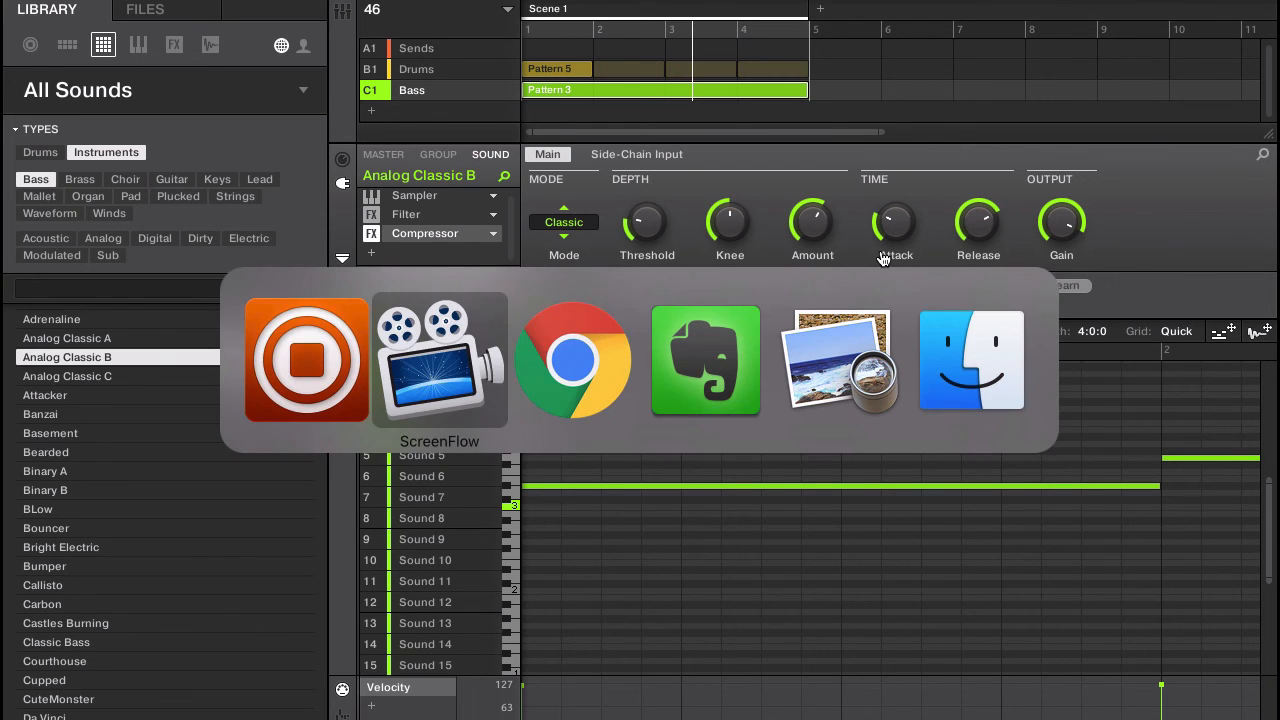
{"action": "key", "text": "super+Tab"}
{"action": "key", "text": "super+Tab"}
{"action": "key", "text": "super+Tab"}
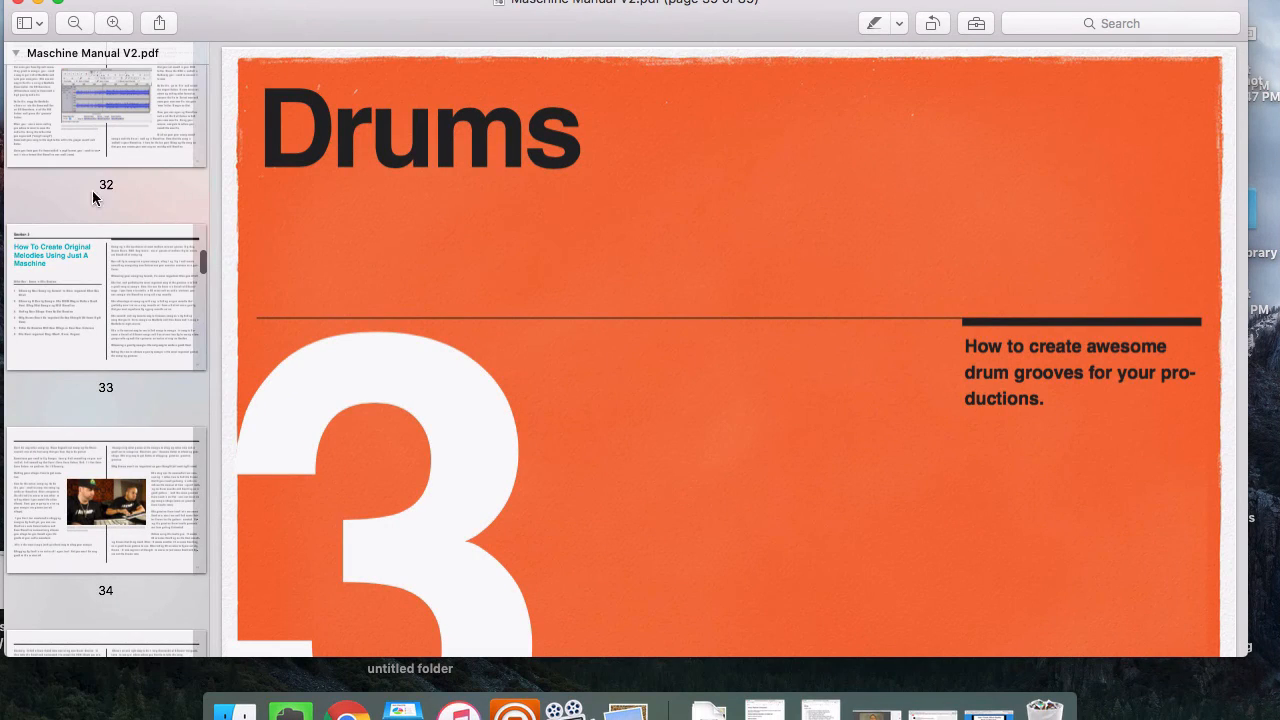
{"action": "scroll", "coordinate": [77, 206], "scroll_direction": "up", "scroll_amount": 20}
{"action": "scroll", "coordinate": [77, 206], "scroll_direction": "up", "scroll_amount": 8}
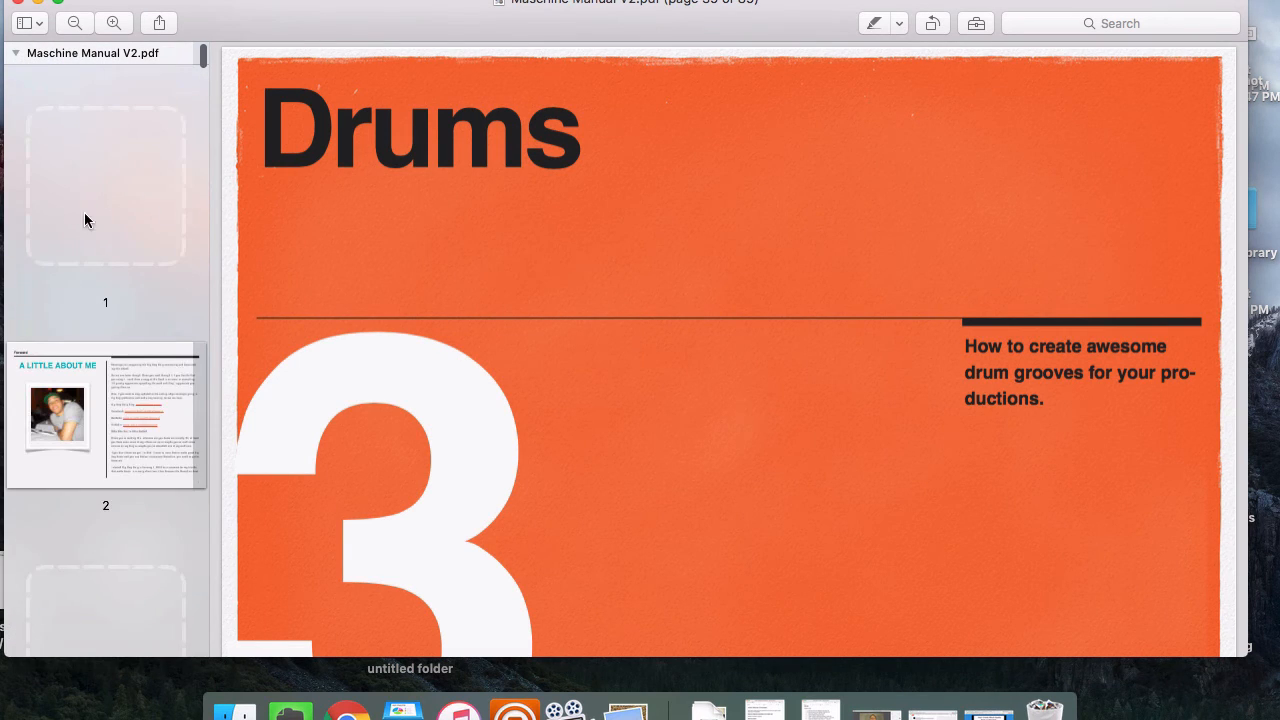
- Browse the manual's first chapter and open the Sampling chapter's title page, page 24
{"action": "scroll", "coordinate": [135, 421], "scroll_direction": "down", "scroll_amount": 10}
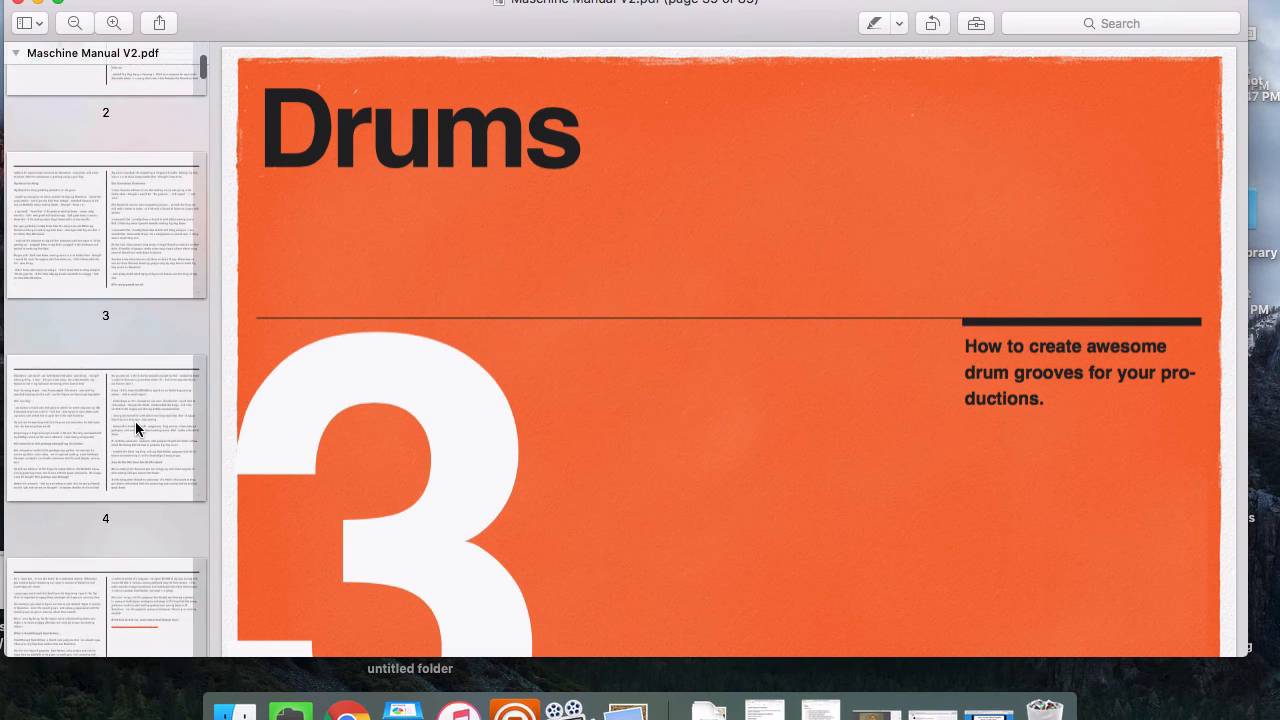
{"action": "scroll", "coordinate": [135, 428], "scroll_direction": "down", "scroll_amount": 4}
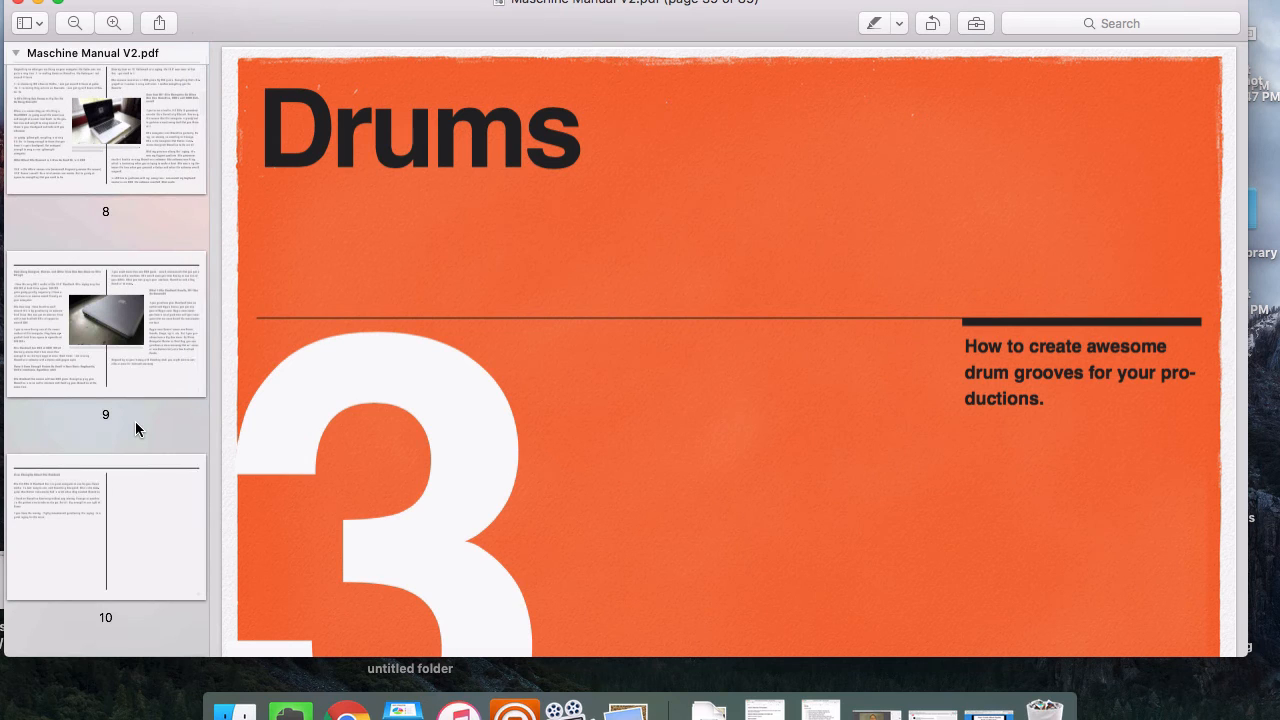
{"action": "scroll", "coordinate": [136, 400], "scroll_direction": "down", "scroll_amount": 20}
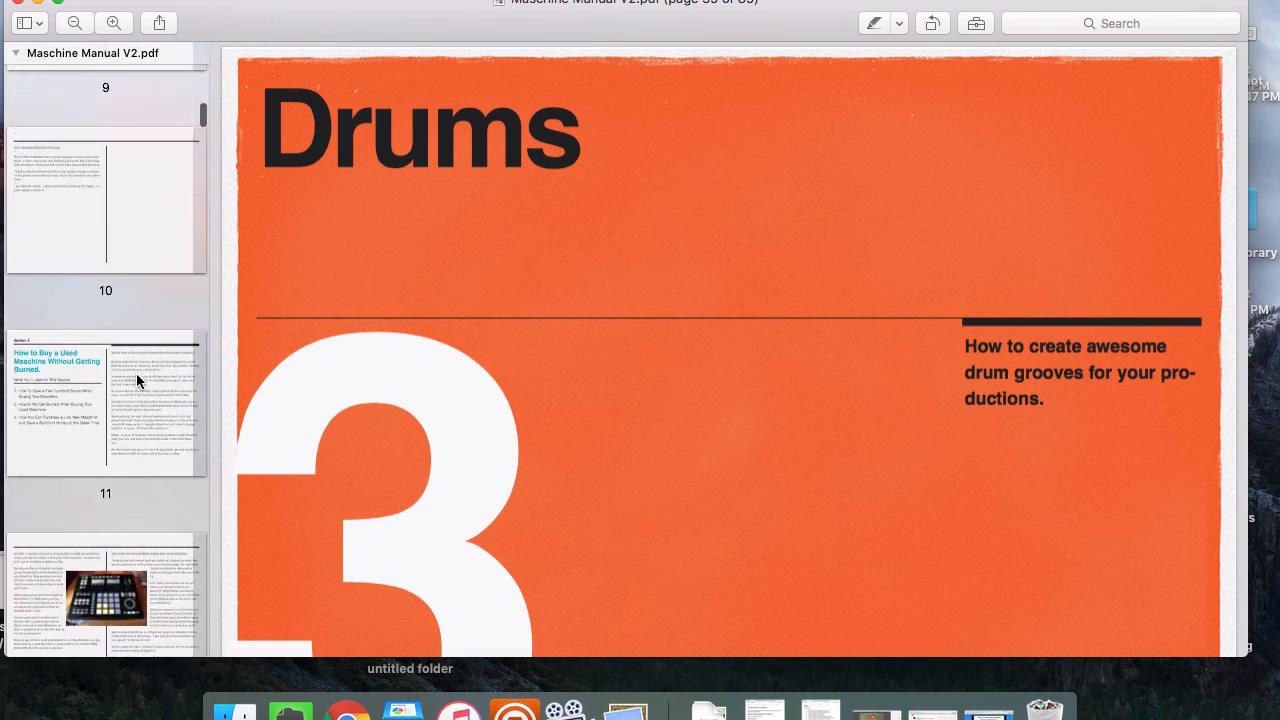
{"action": "scroll", "coordinate": [137, 380], "scroll_direction": "up", "scroll_amount": 2}
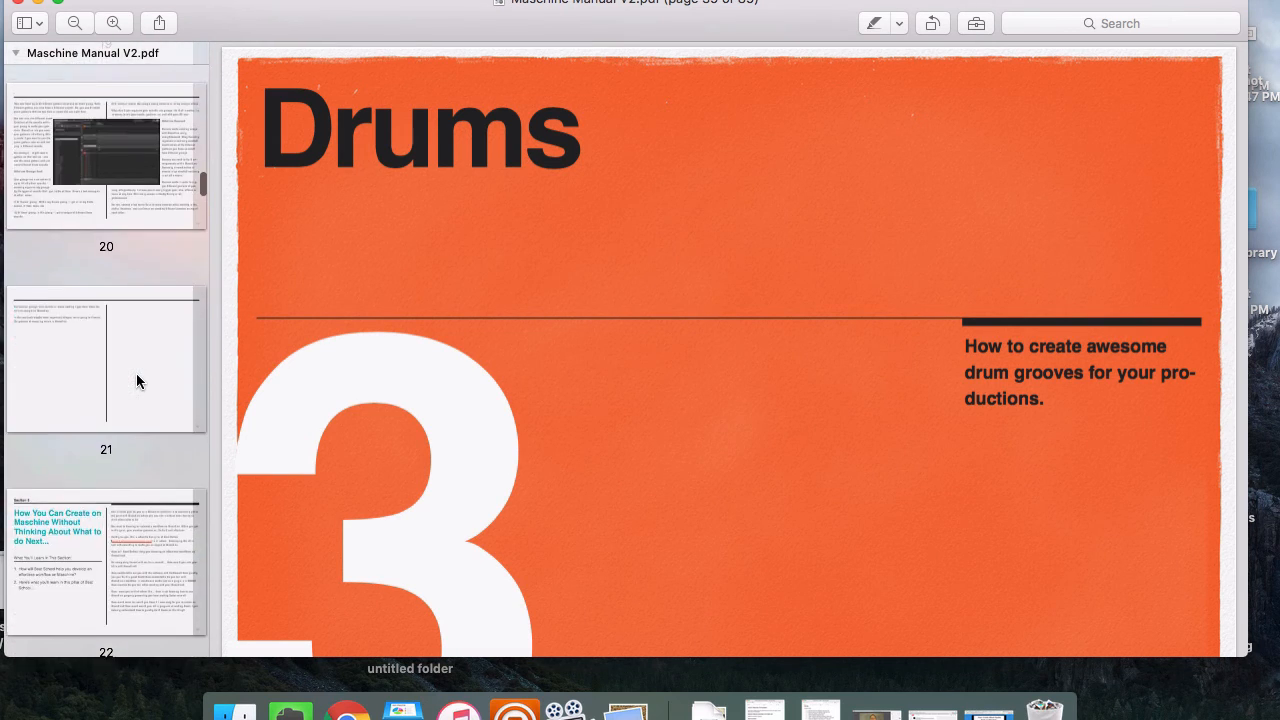
{"action": "scroll", "coordinate": [137, 380], "scroll_direction": "down", "scroll_amount": 3}
{"action": "scroll", "coordinate": [137, 380], "scroll_direction": "up", "scroll_amount": 9}
{"action": "scroll", "coordinate": [136, 373], "scroll_direction": "up", "scroll_amount": 6}
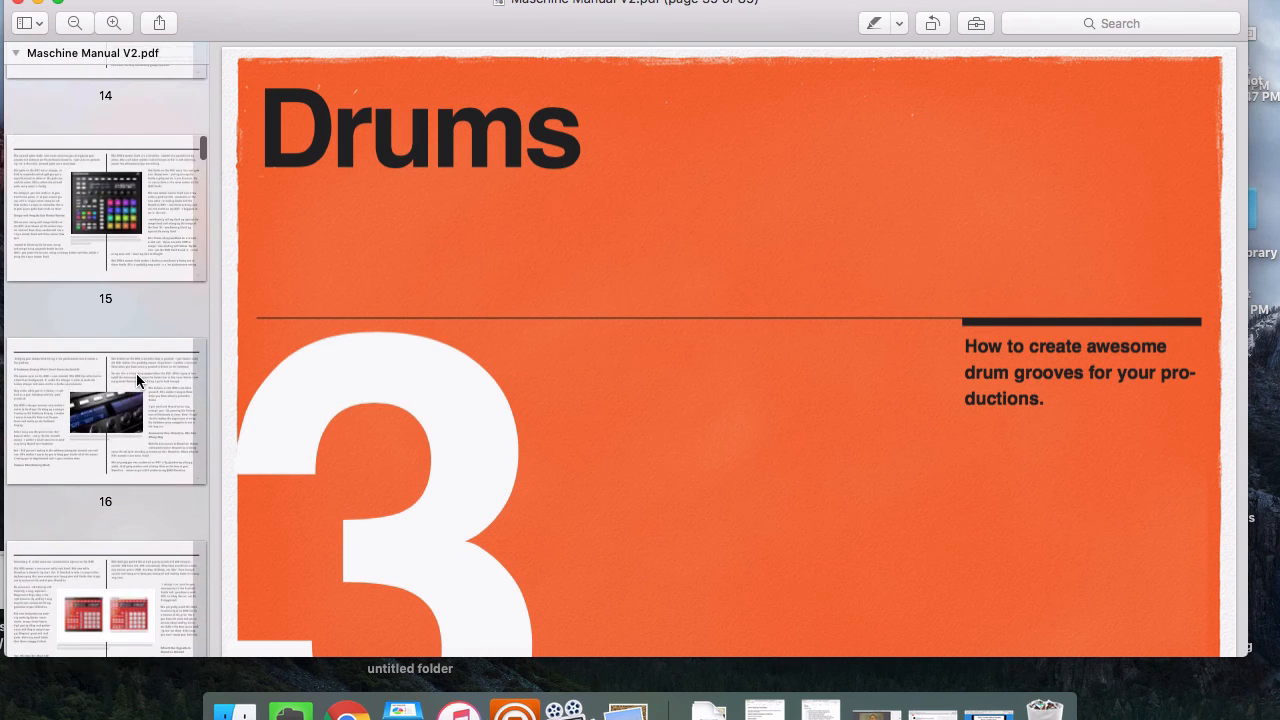
{"action": "scroll", "coordinate": [136, 373], "scroll_direction": "down", "scroll_amount": 14}
{"action": "scroll", "coordinate": [136, 373], "scroll_direction": "down", "scroll_amount": 1}
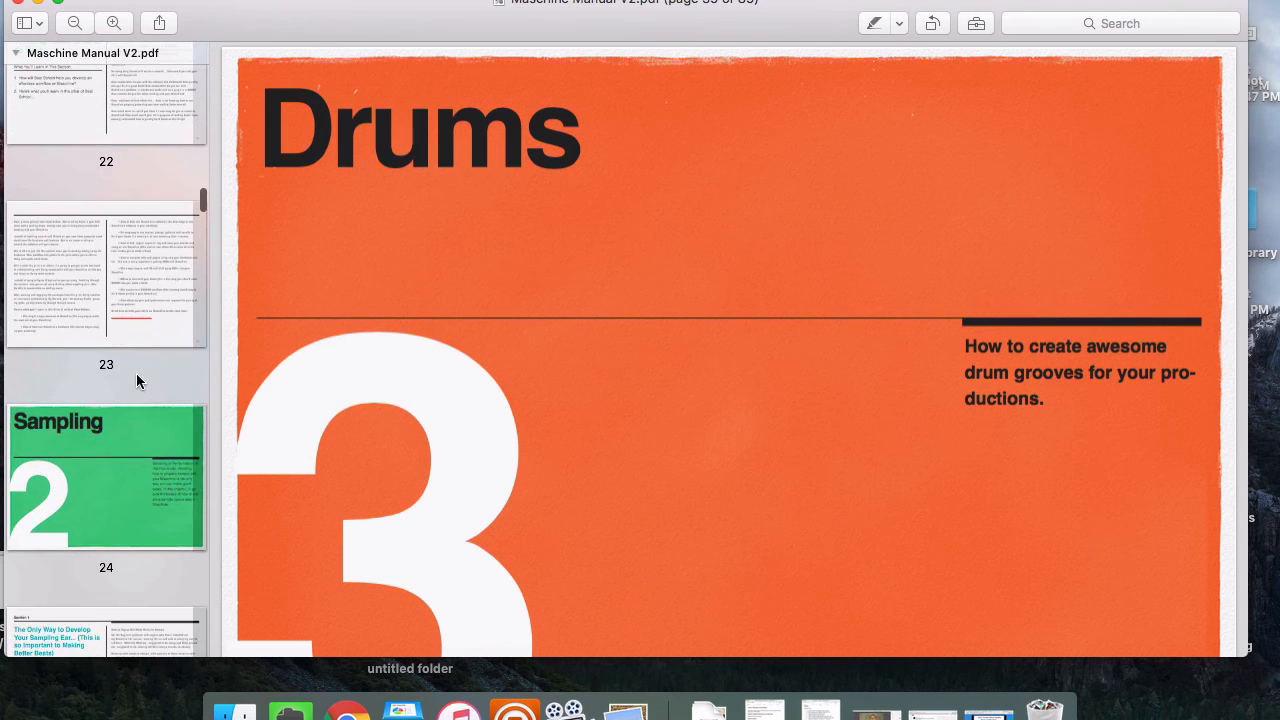
{"action": "left_click", "coordinate": [109, 468]}
- Open page 48 of the manual, the audio compression section in the Mixing chapter
{"action": "scroll", "coordinate": [109, 468], "scroll_direction": "down", "scroll_amount": 5}
{"action": "scroll", "coordinate": [109, 468], "scroll_direction": "down", "scroll_amount": 10}
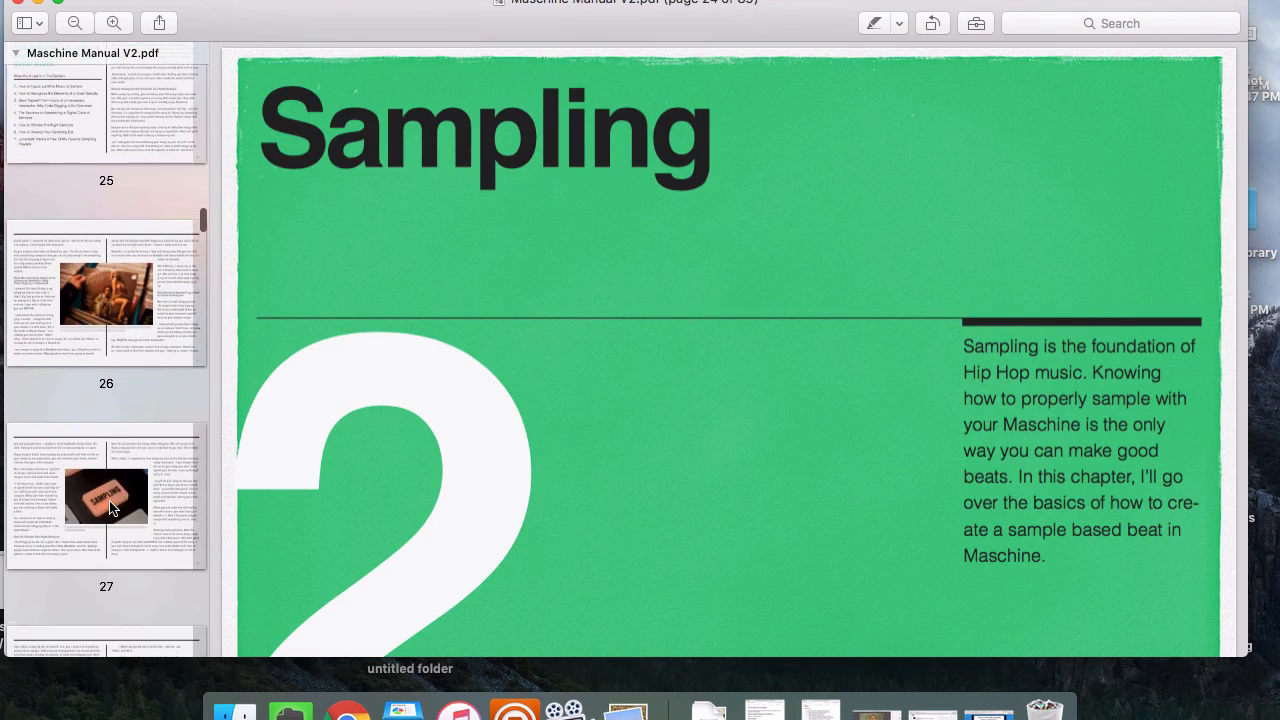
{"action": "scroll", "coordinate": [110, 508], "scroll_direction": "down", "scroll_amount": 12}
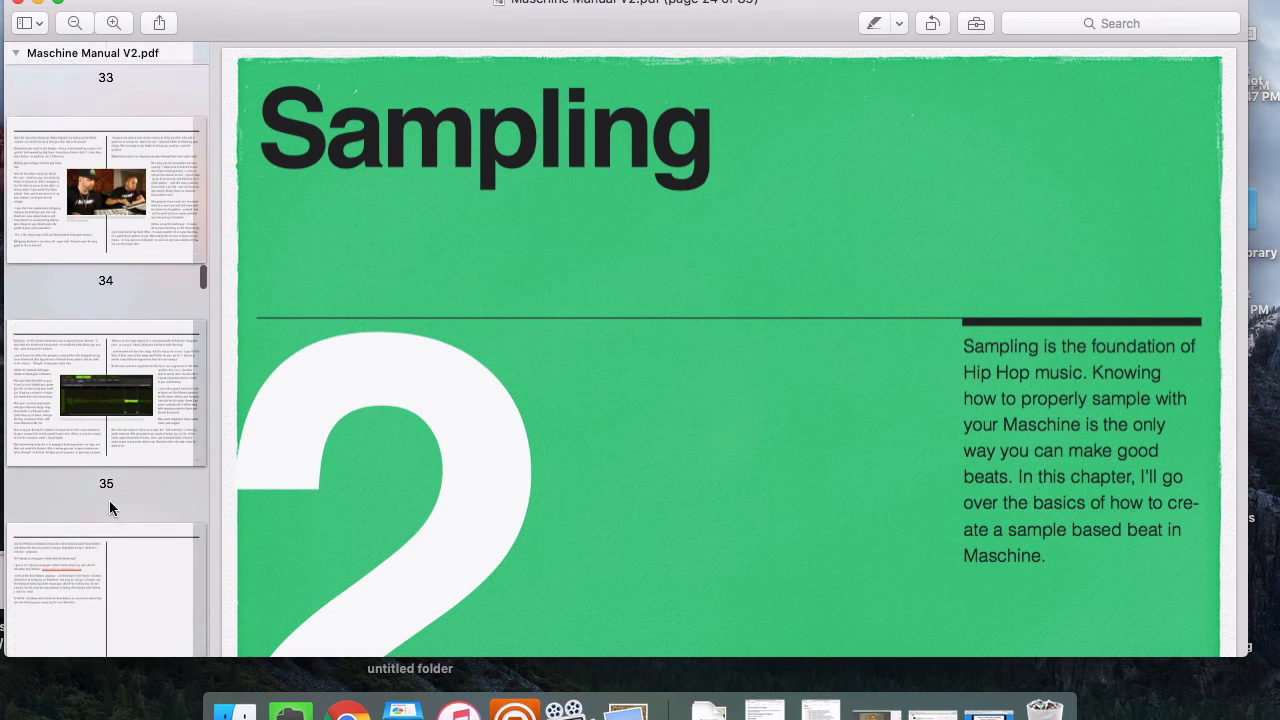
{"action": "scroll", "coordinate": [110, 508], "scroll_direction": "down", "scroll_amount": 6}
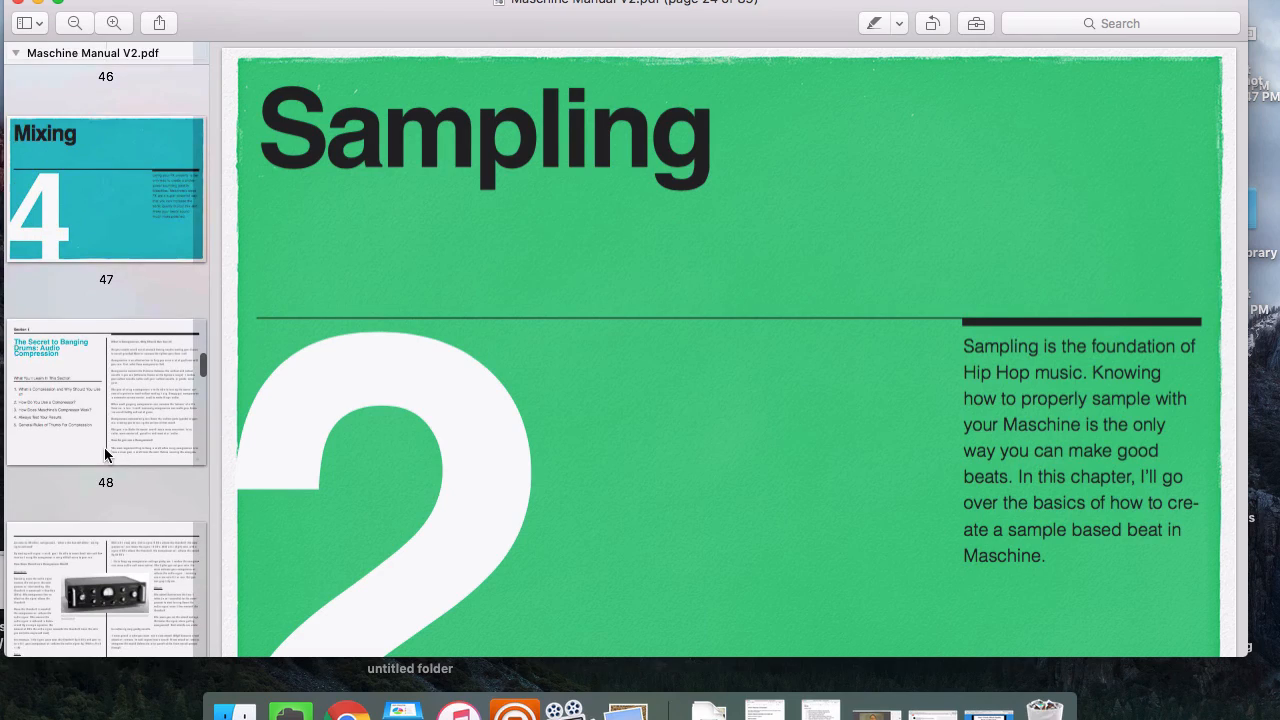
{"action": "left_click", "coordinate": [105, 447]}
- Open page 53 of the manual and view the introduction to equalization
{"action": "scroll", "coordinate": [56, 385], "scroll_direction": "down", "scroll_amount": 8}
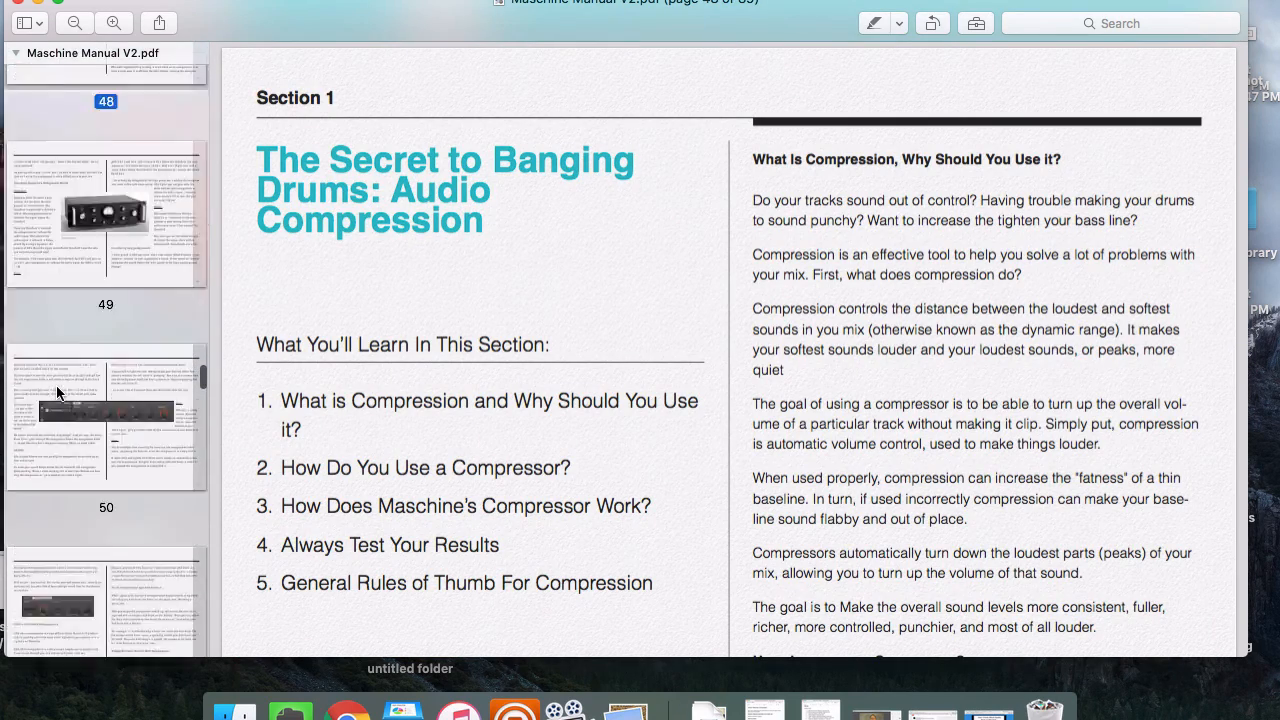
{"action": "left_click", "coordinate": [80, 388]}
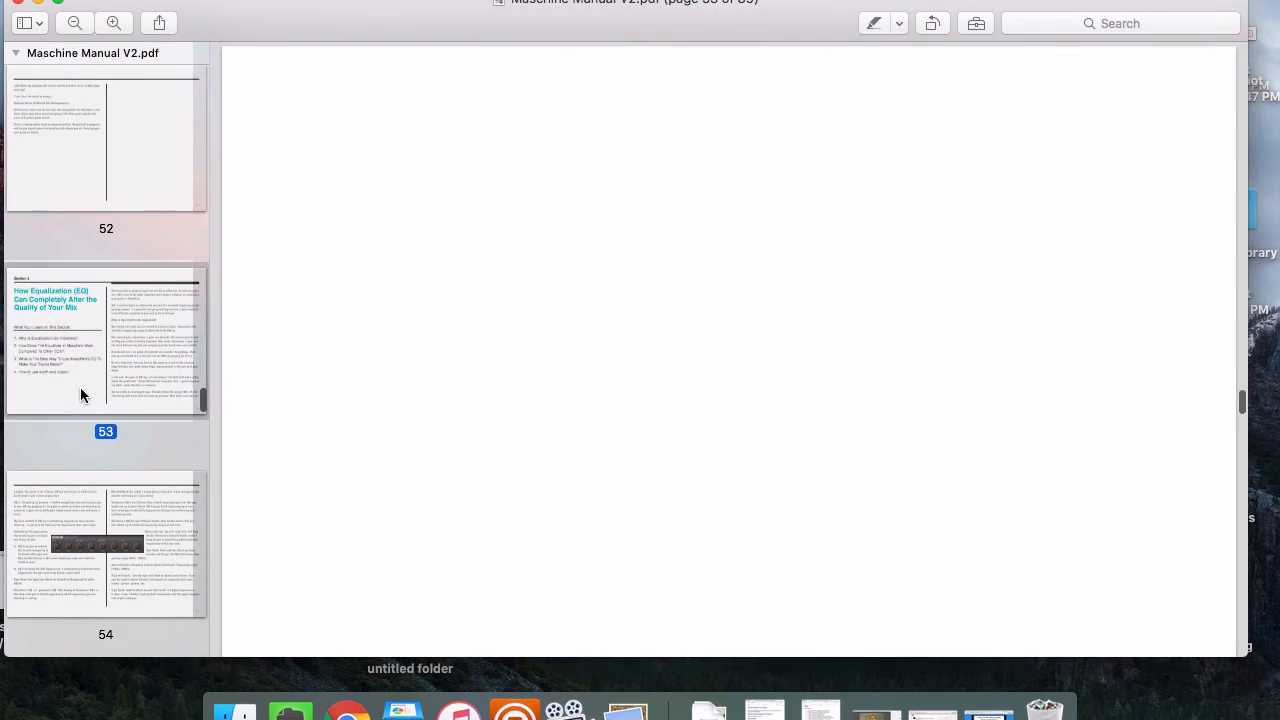
{"action": "scroll", "coordinate": [99, 463], "scroll_direction": "down", "scroll_amount": 4}
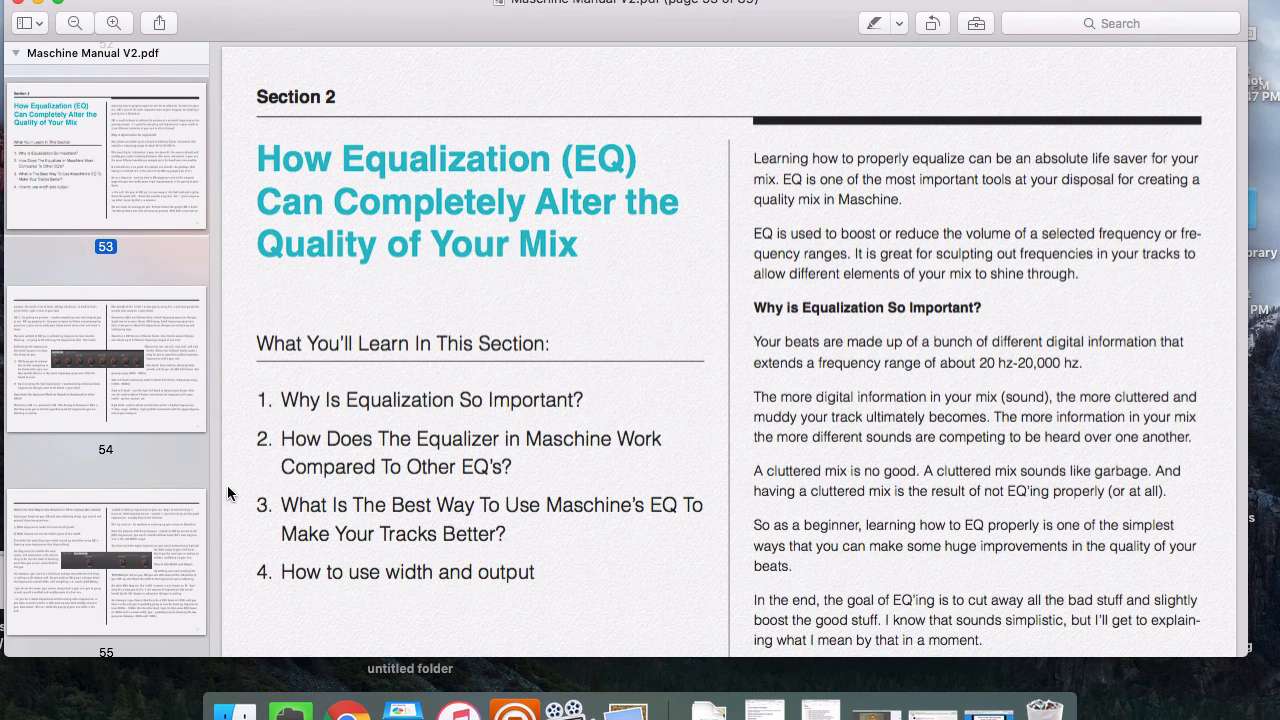
{"action": "scroll", "coordinate": [227, 485], "scroll_direction": "down", "scroll_amount": 2}
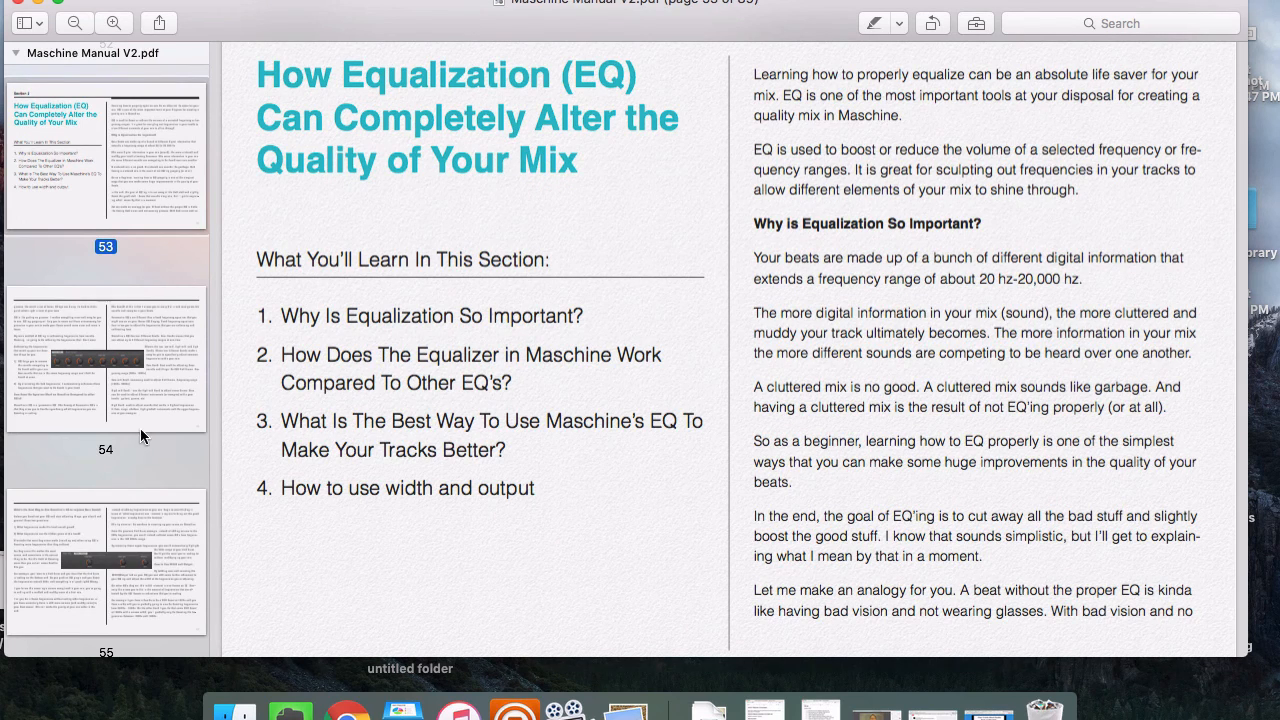
- Open page 58 of the manual on Maschine's delay, and browse the neighbouring EQ, delay and saturation sections
{"action": "scroll", "coordinate": [140, 436], "scroll_direction": "down", "scroll_amount": 10}
{"action": "scroll", "coordinate": [140, 436], "scroll_direction": "down", "scroll_amount": 1}
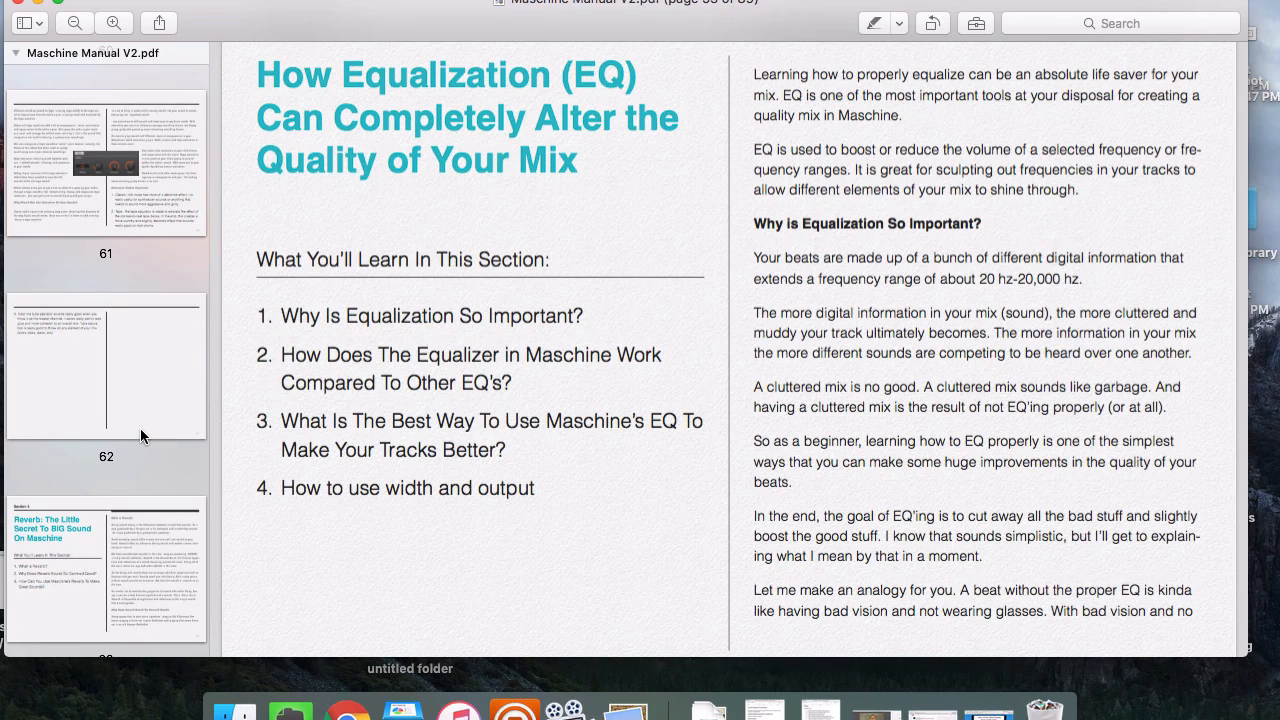
{"action": "scroll", "coordinate": [141, 430], "scroll_direction": "up", "scroll_amount": 7}
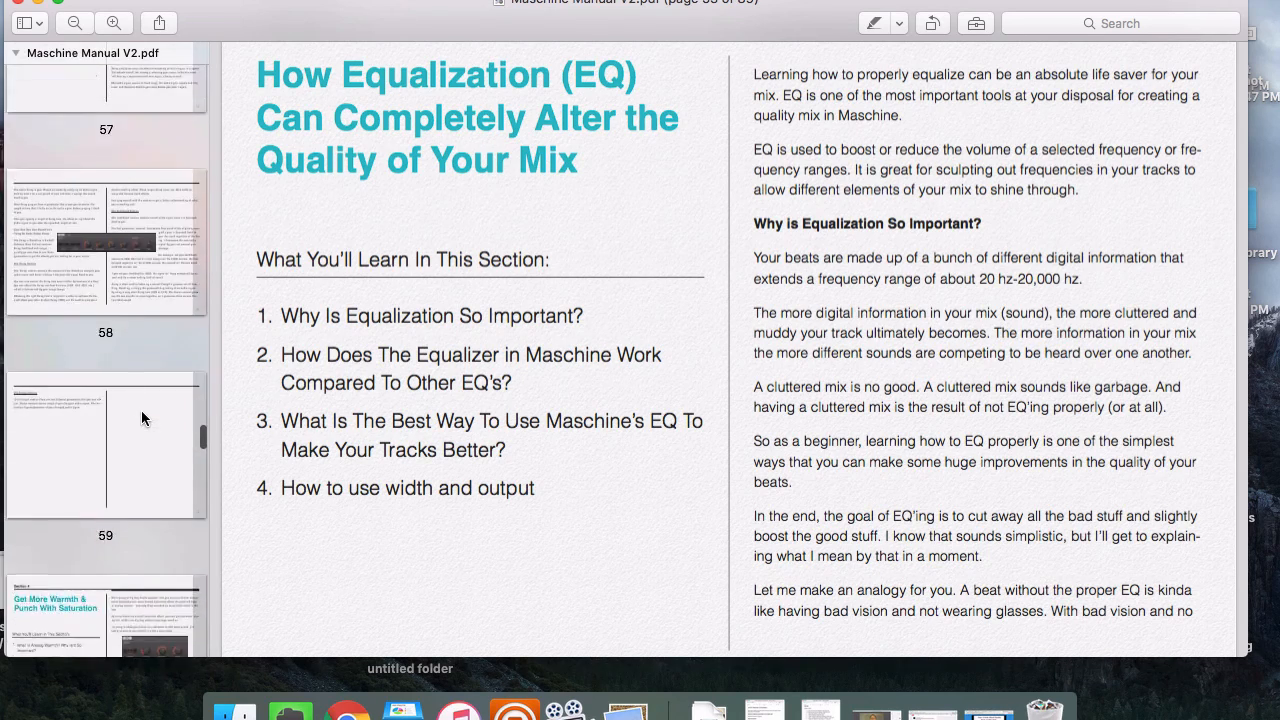
{"action": "left_click", "coordinate": [141, 455]}
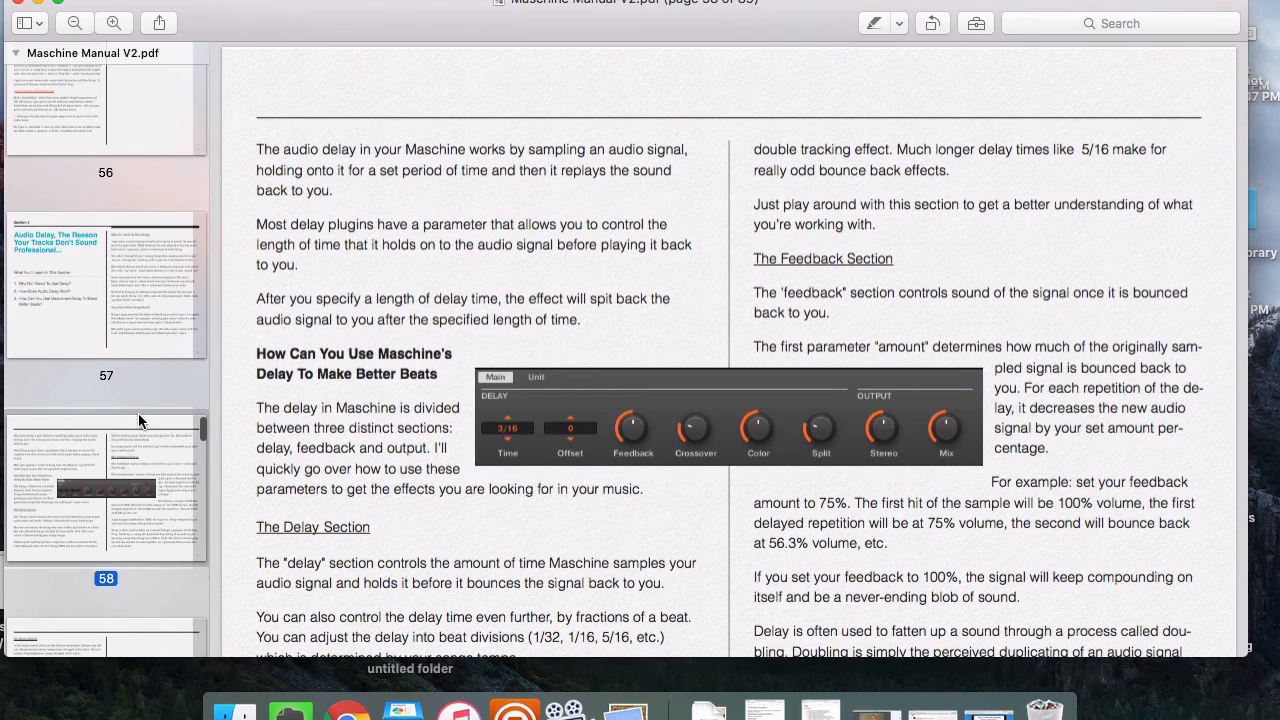
{"action": "scroll", "coordinate": [138, 413], "scroll_direction": "up", "scroll_amount": 3}
{"action": "scroll", "coordinate": [130, 390], "scroll_direction": "up", "scroll_amount": 2}
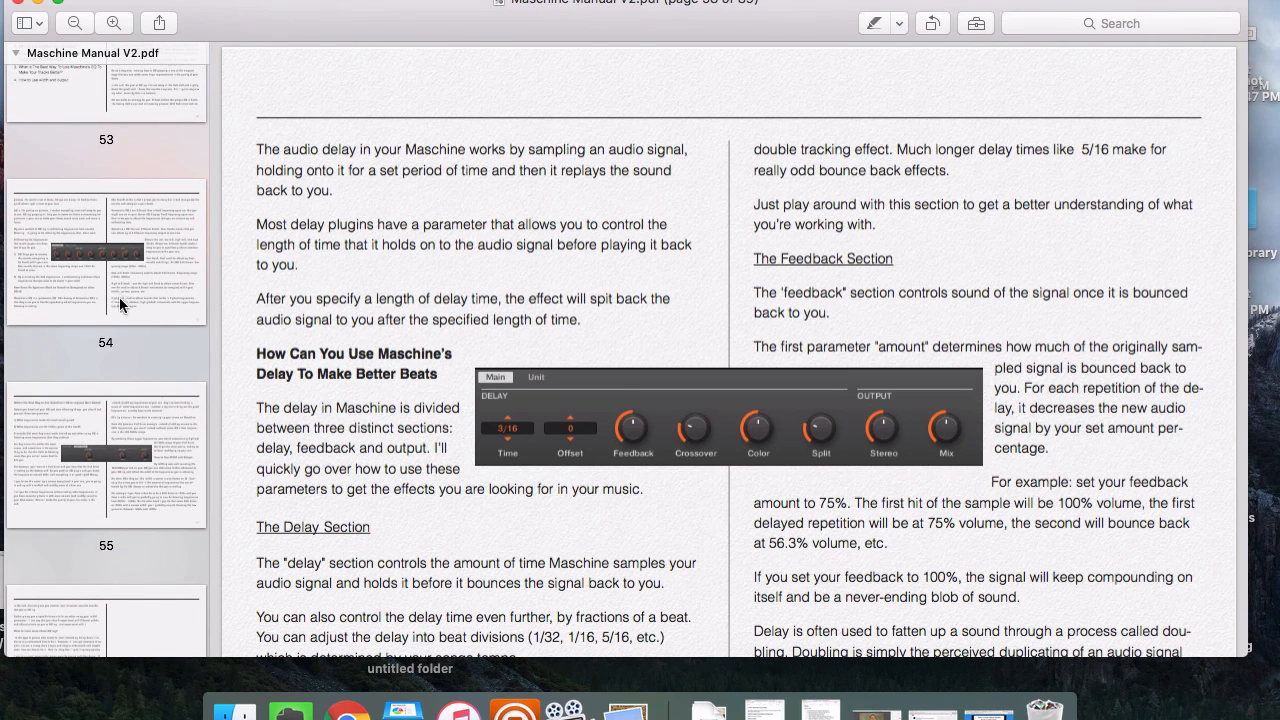
{"action": "scroll", "coordinate": [120, 305], "scroll_direction": "down", "scroll_amount": 6}
{"action": "scroll", "coordinate": [123, 307], "scroll_direction": "down", "scroll_amount": 3}
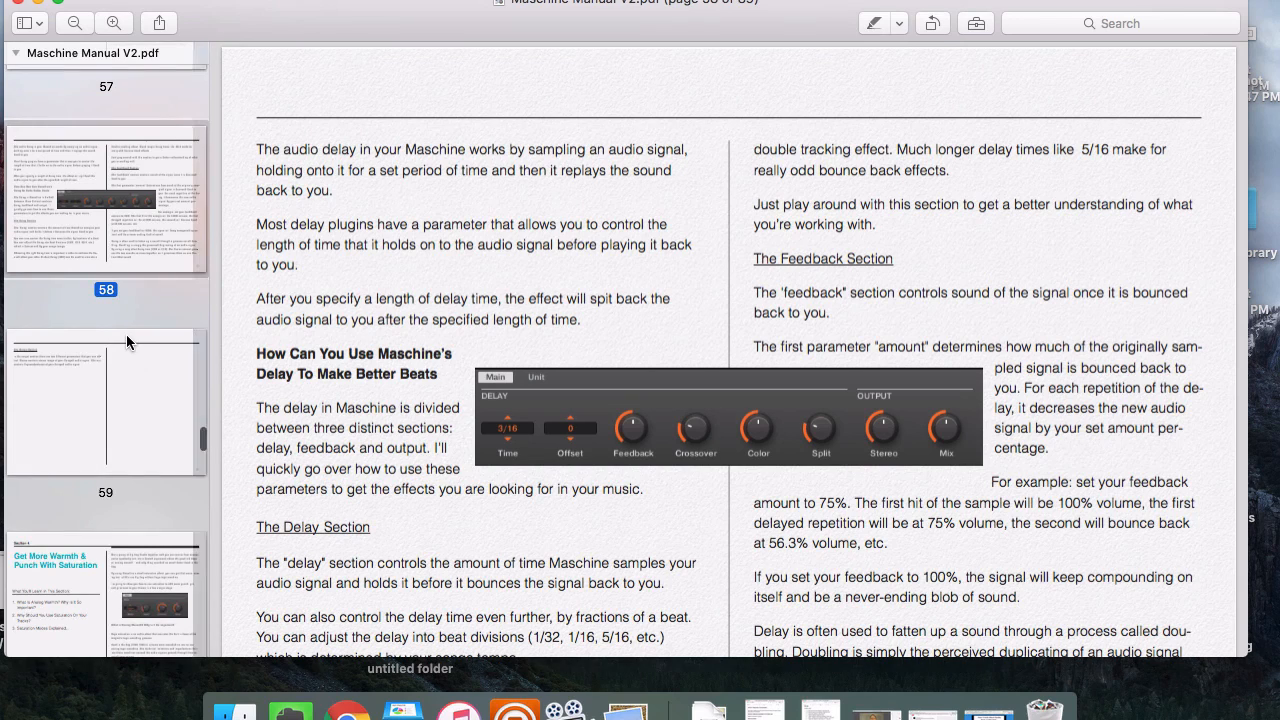
- Browse the manual's page thumbnails past page 59 to the saturation section on pages 60 and 61
{"action": "scroll", "coordinate": [126, 343], "scroll_direction": "down", "scroll_amount": 5}
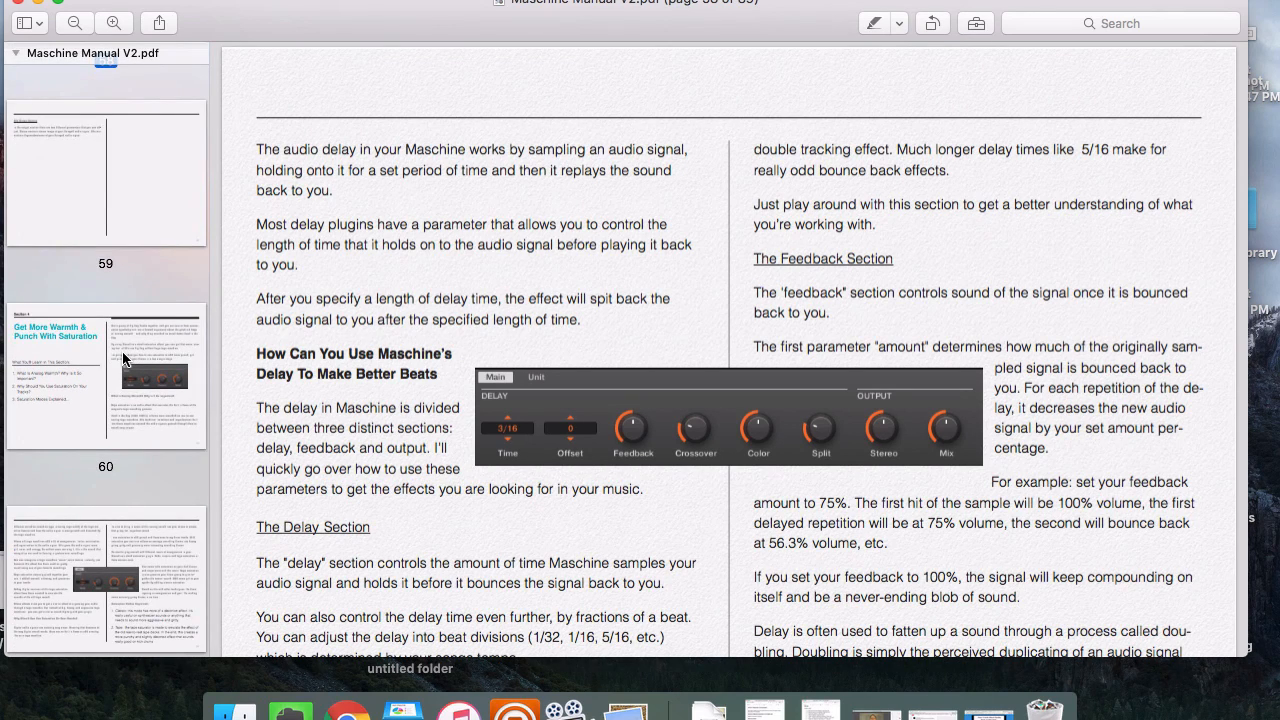
{"action": "scroll", "coordinate": [124, 358], "scroll_direction": "down", "scroll_amount": 3}
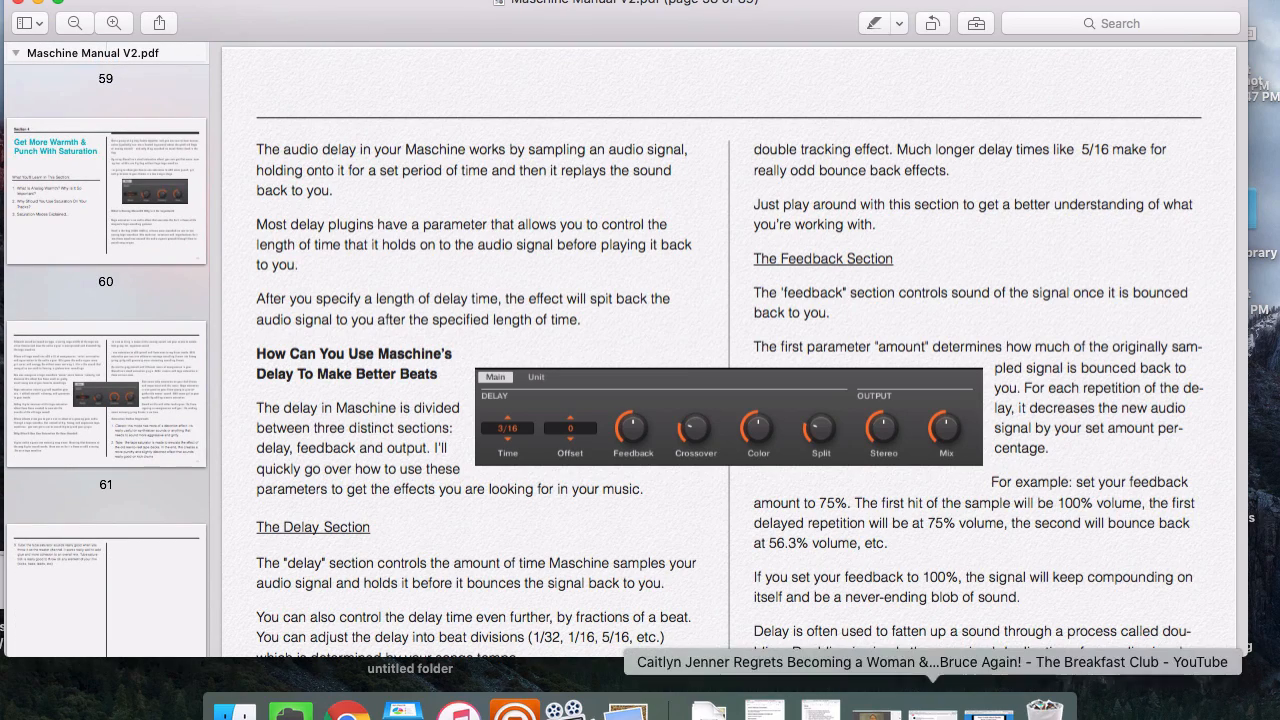
- Switch to the Chrome window with the Maschine book's sales page and look through its pitch, chapter descriptions and $1 offer
{"action": "left_click", "coordinate": [990, 708]}
{"action": "scroll", "coordinate": [672, 341], "scroll_direction": "up", "scroll_amount": 5}
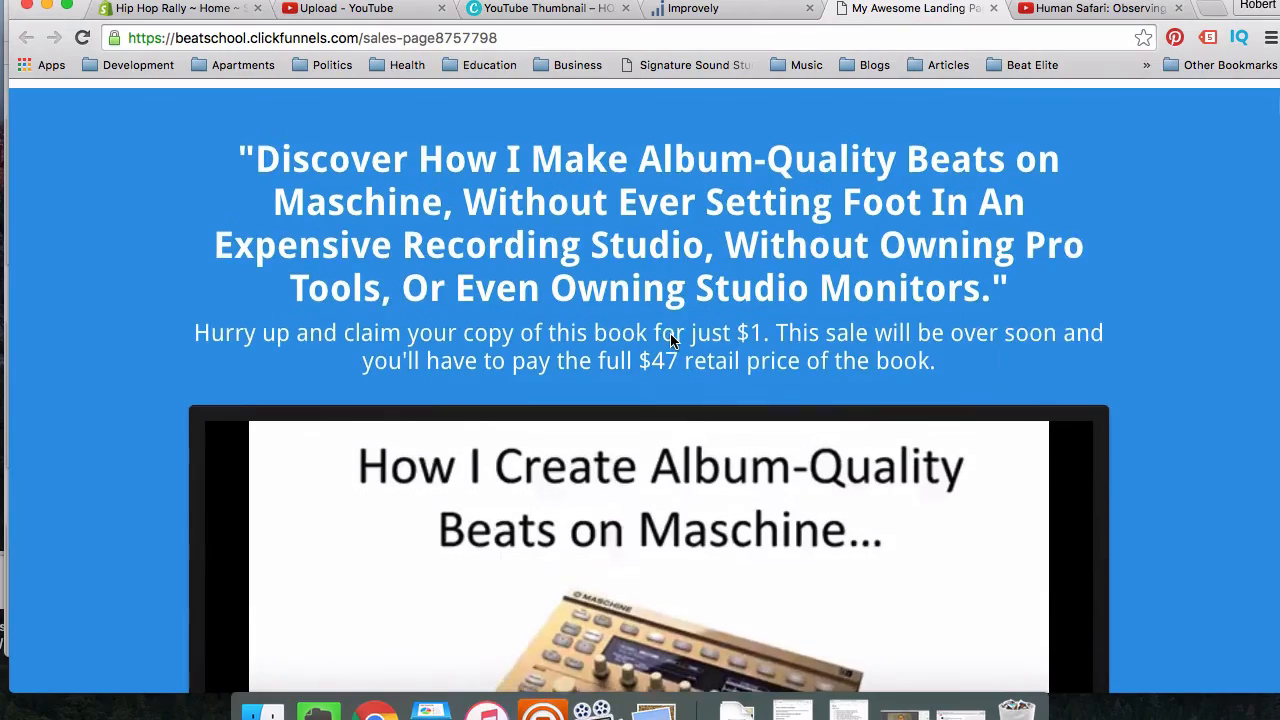
{"action": "scroll", "coordinate": [444, 329], "scroll_direction": "down", "scroll_amount": 2}
{"action": "scroll", "coordinate": [444, 329], "scroll_direction": "down", "scroll_amount": 15}
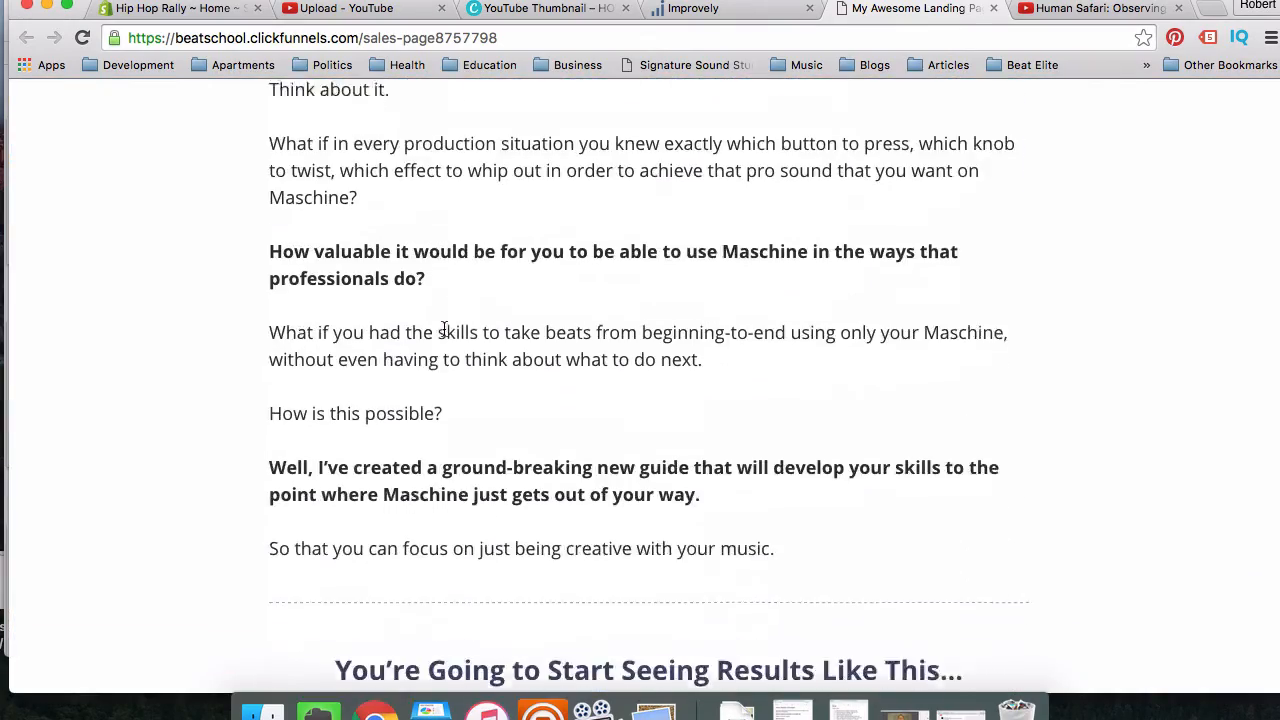
{"action": "scroll", "coordinate": [444, 329], "scroll_direction": "down", "scroll_amount": 20}
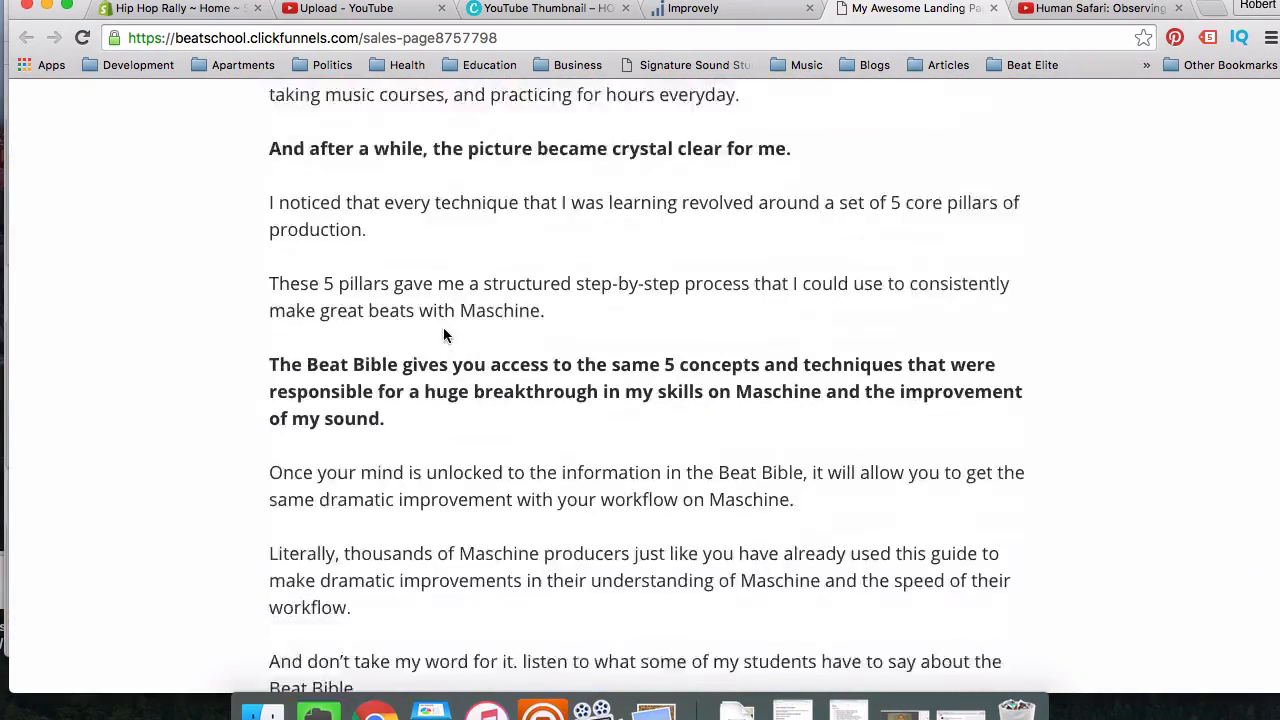
{"action": "scroll", "coordinate": [443, 327], "scroll_direction": "down", "scroll_amount": 20}
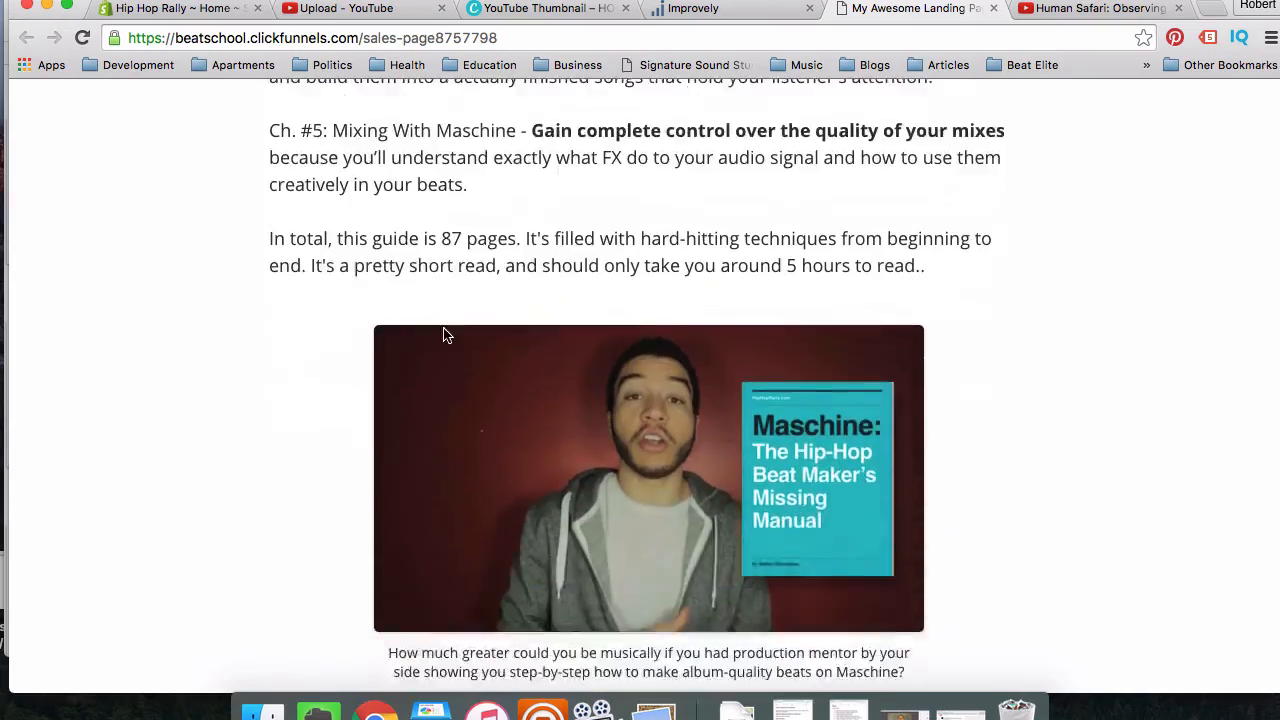
{"action": "scroll", "coordinate": [445, 332], "scroll_direction": "up", "scroll_amount": 15}
{"action": "scroll", "coordinate": [444, 330], "scroll_direction": "down", "scroll_amount": 6}
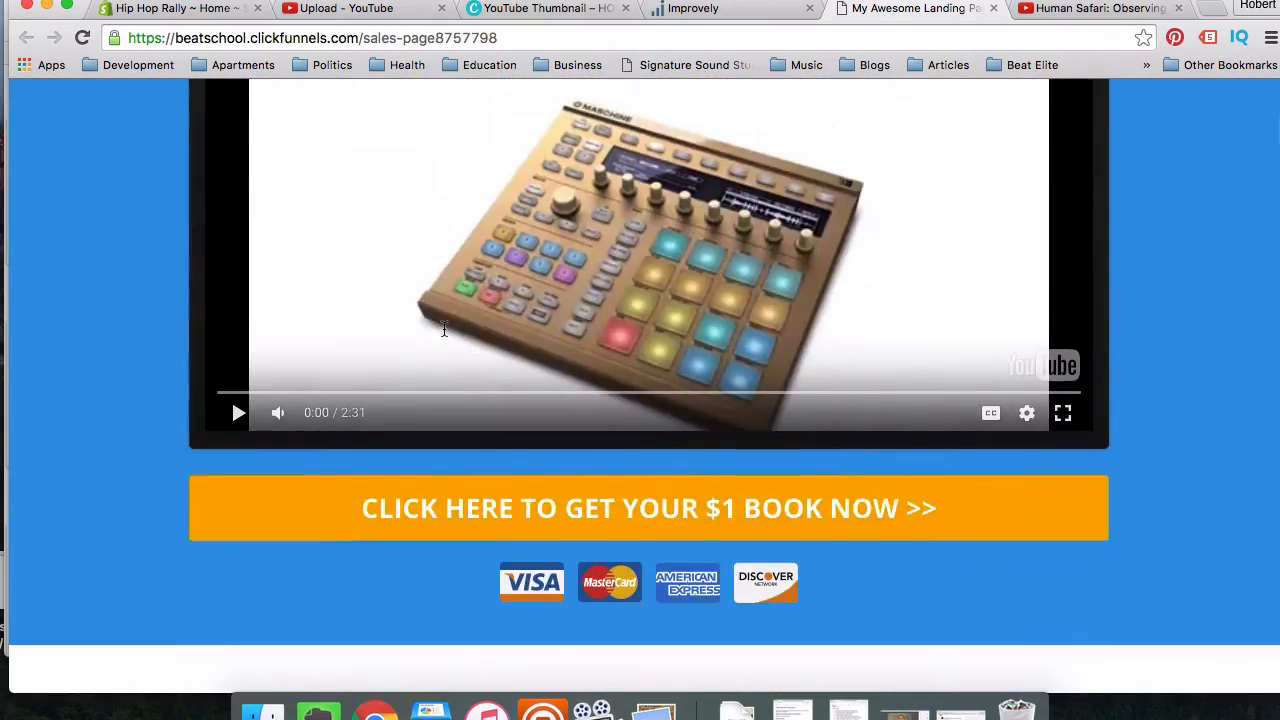
- Open the $1 book's order form from the sales page and view its credit card and order summary sections
{"action": "left_click", "coordinate": [455, 483]}
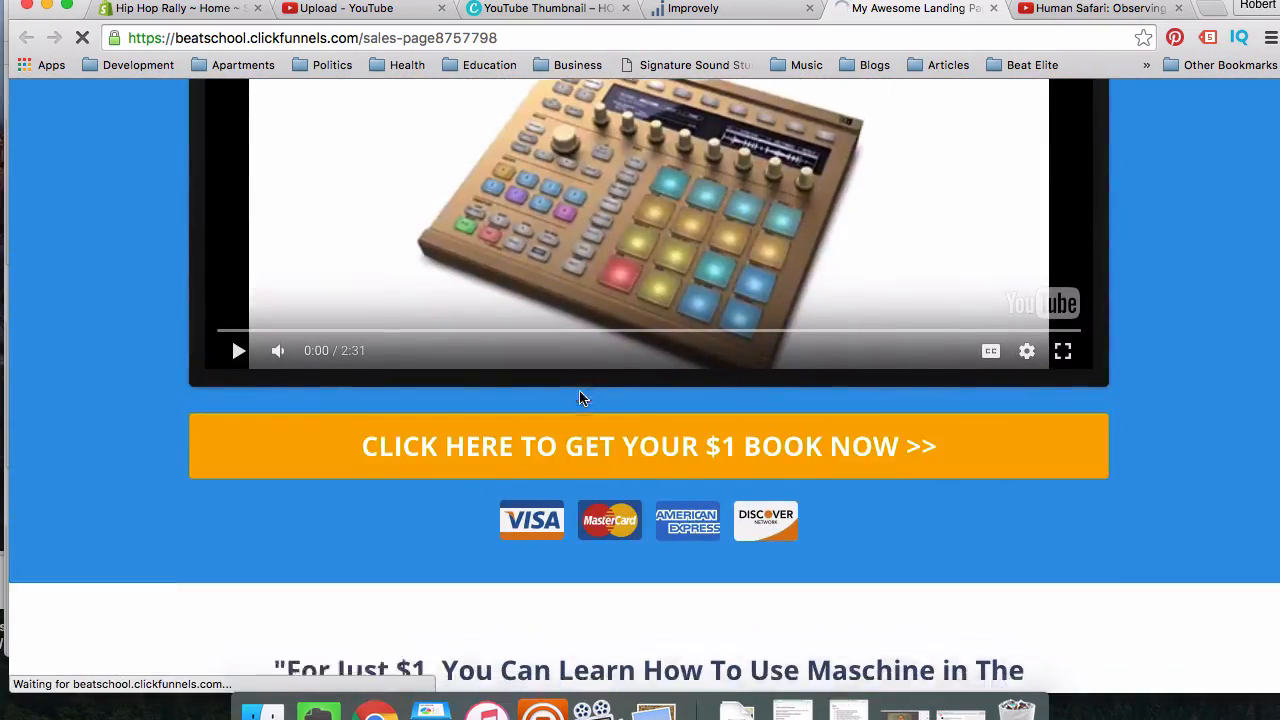
{"action": "scroll", "coordinate": [582, 399], "scroll_direction": "down", "scroll_amount": 2}
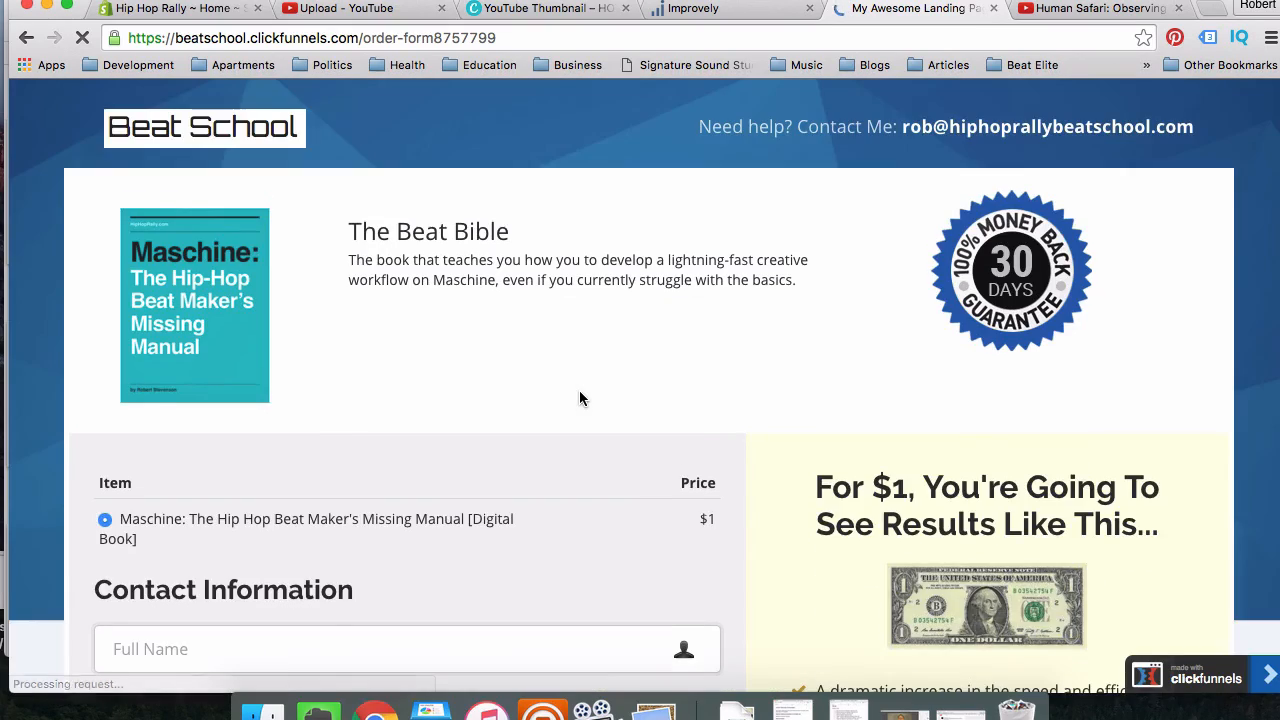
{"action": "scroll", "coordinate": [580, 398], "scroll_direction": "down", "scroll_amount": 5}
{"action": "scroll", "coordinate": [580, 398], "scroll_direction": "down", "scroll_amount": 3}
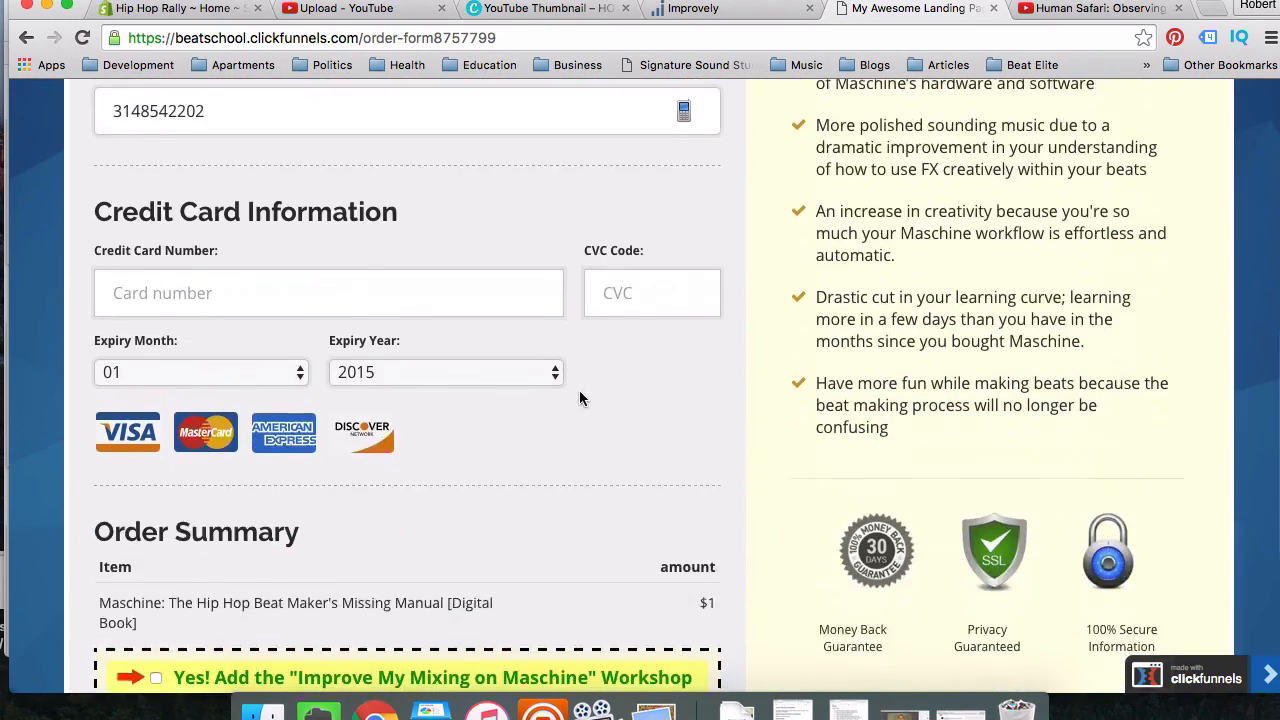
- Review the order form's book description, item price, contact information fields and list of promised results
{"action": "scroll", "coordinate": [580, 398], "scroll_direction": "up", "scroll_amount": 5}
{"action": "scroll", "coordinate": [579, 398], "scroll_direction": "up", "scroll_amount": 2}
{"action": "scroll", "coordinate": [579, 398], "scroll_direction": "down", "scroll_amount": 5}
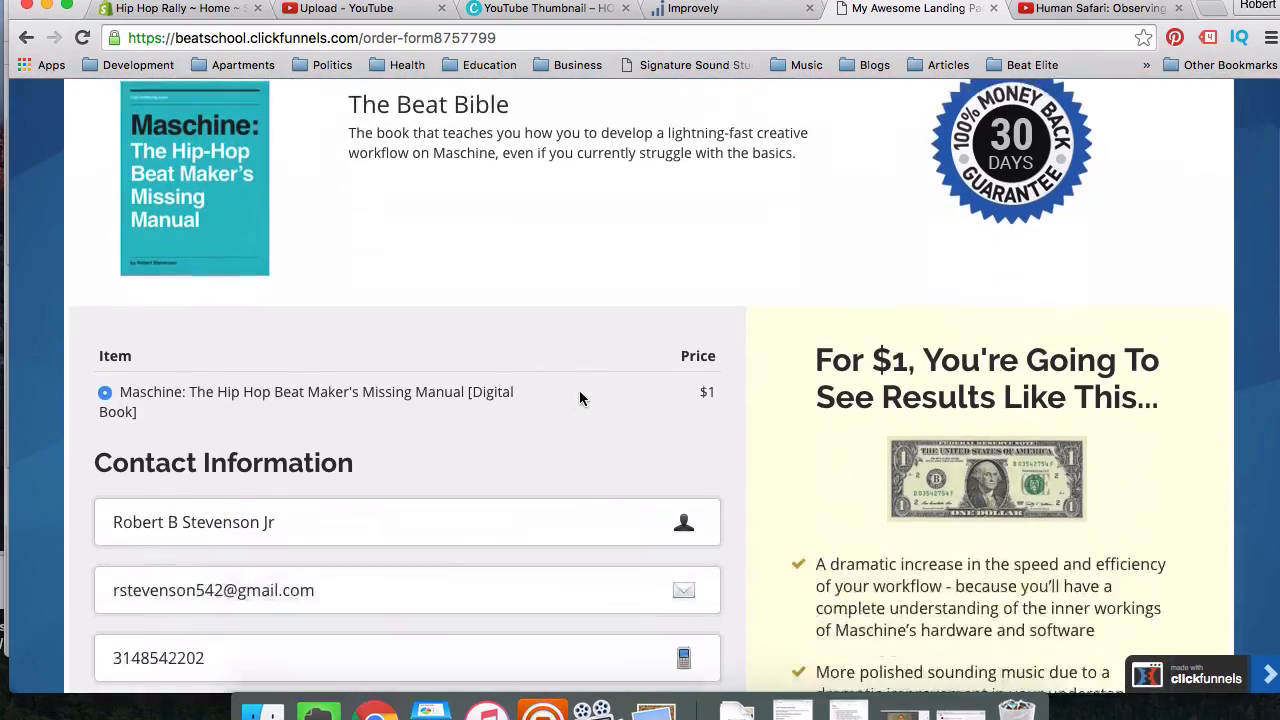
{"action": "scroll", "coordinate": [579, 398], "scroll_direction": "down", "scroll_amount": 2}
{"action": "scroll", "coordinate": [579, 398], "scroll_direction": "up", "scroll_amount": 6}
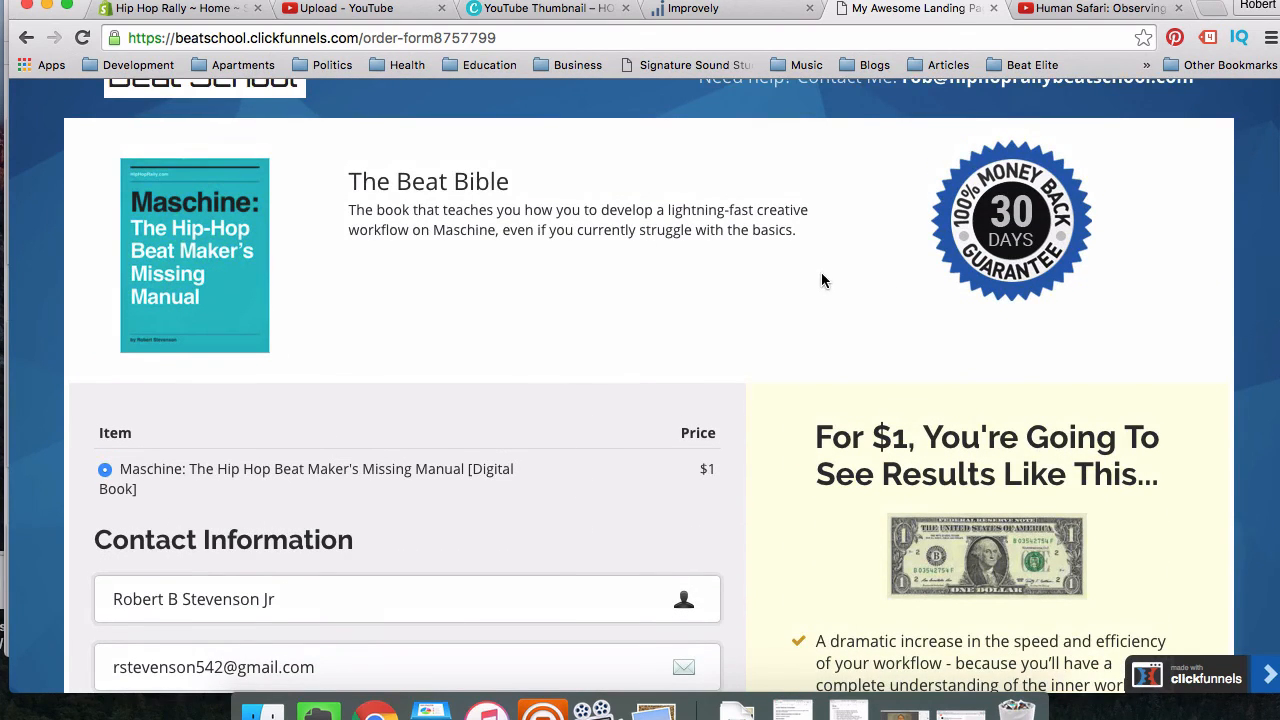
{"action": "scroll", "coordinate": [909, 199], "scroll_direction": "down", "scroll_amount": 3}
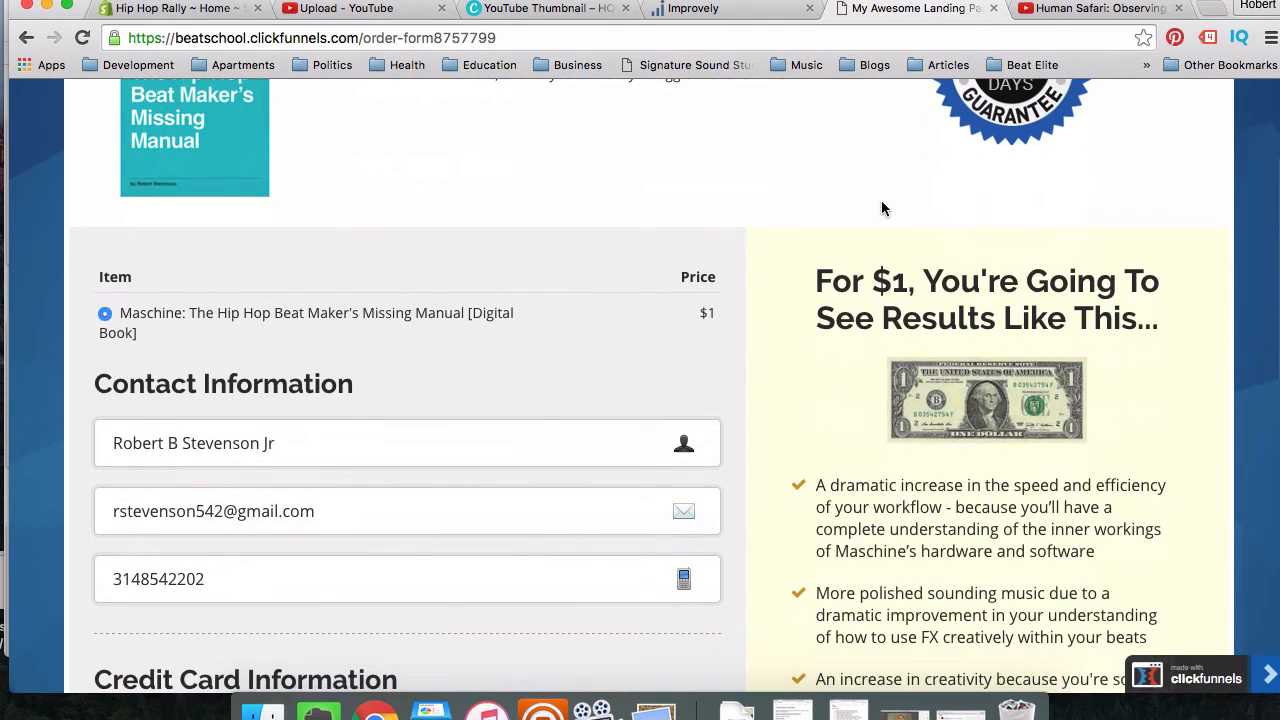
{"action": "left_click_drag", "start_coordinate": [728, 331], "coordinate": [655, 317]}
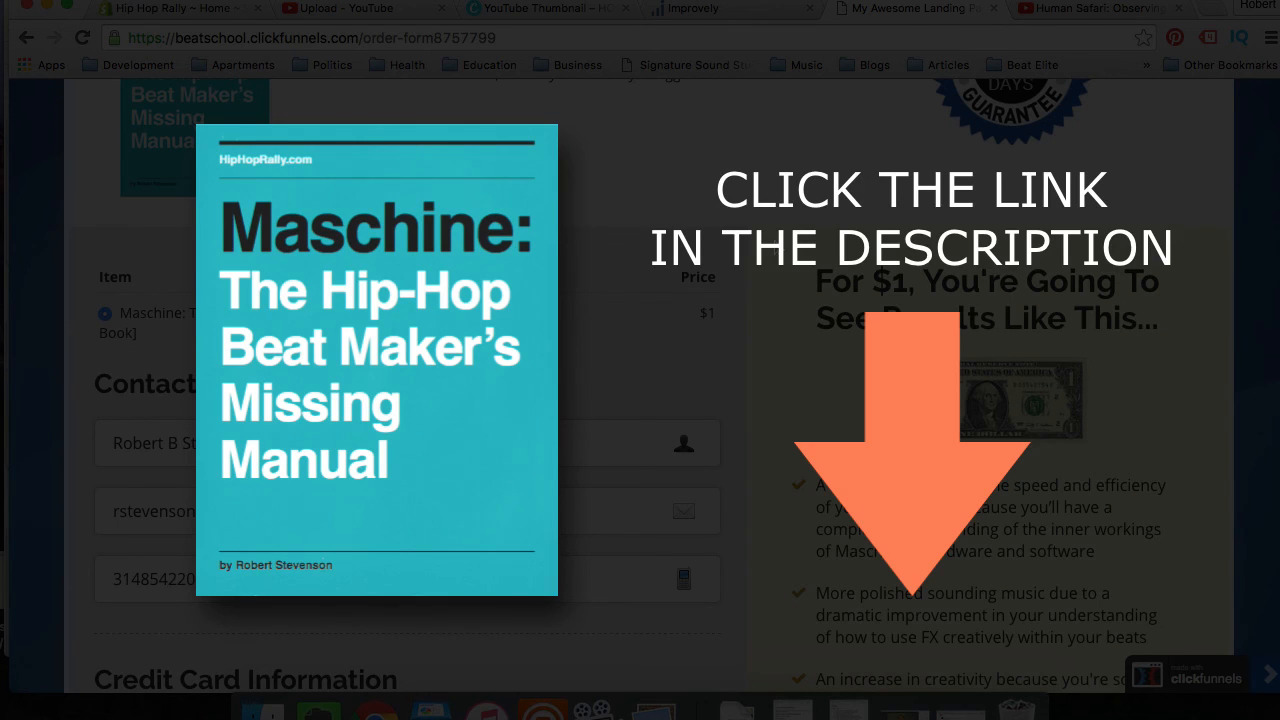
{"action": "scroll", "coordinate": [640, 400], "scroll_direction": "up", "scroll_amount": 3}
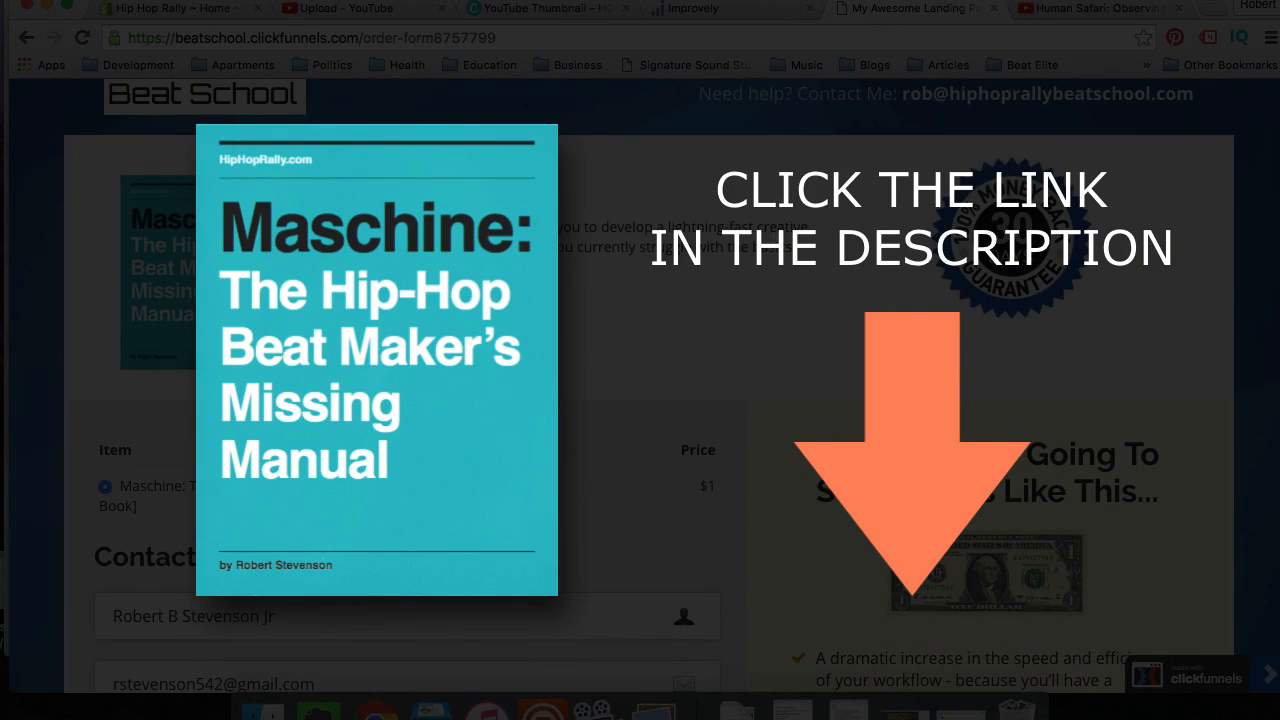